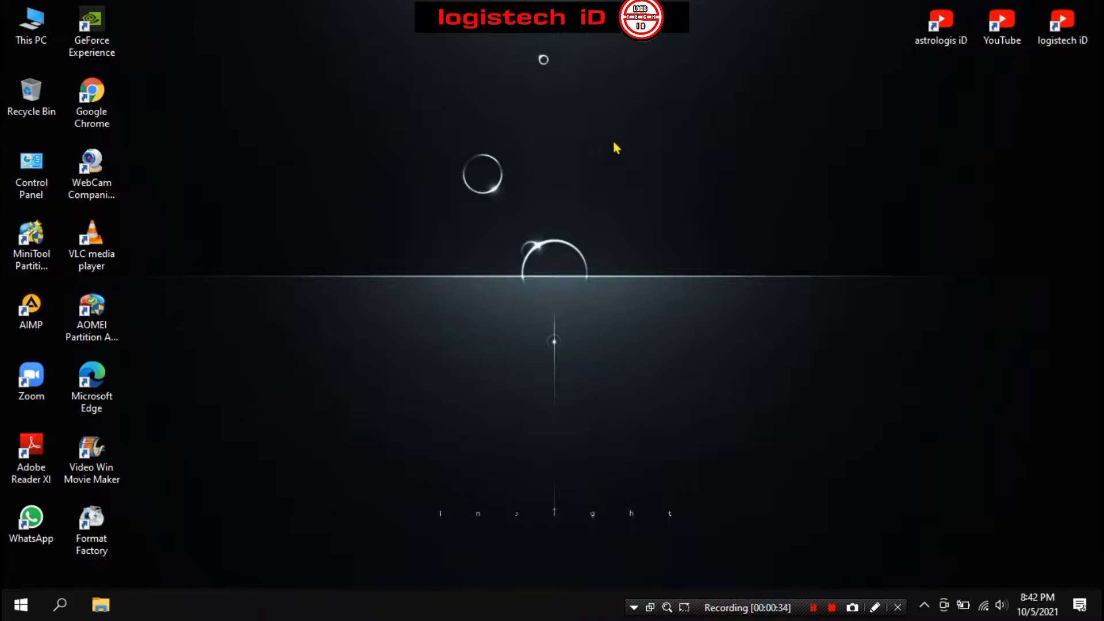
Refresh the desktop and check the Wi-Fi connection status.
{"action": "right_click", "coordinate": [654, 180]}
{"action": "left_click", "coordinate": [689, 219]}
{"action": "left_click", "coordinate": [983, 604]}
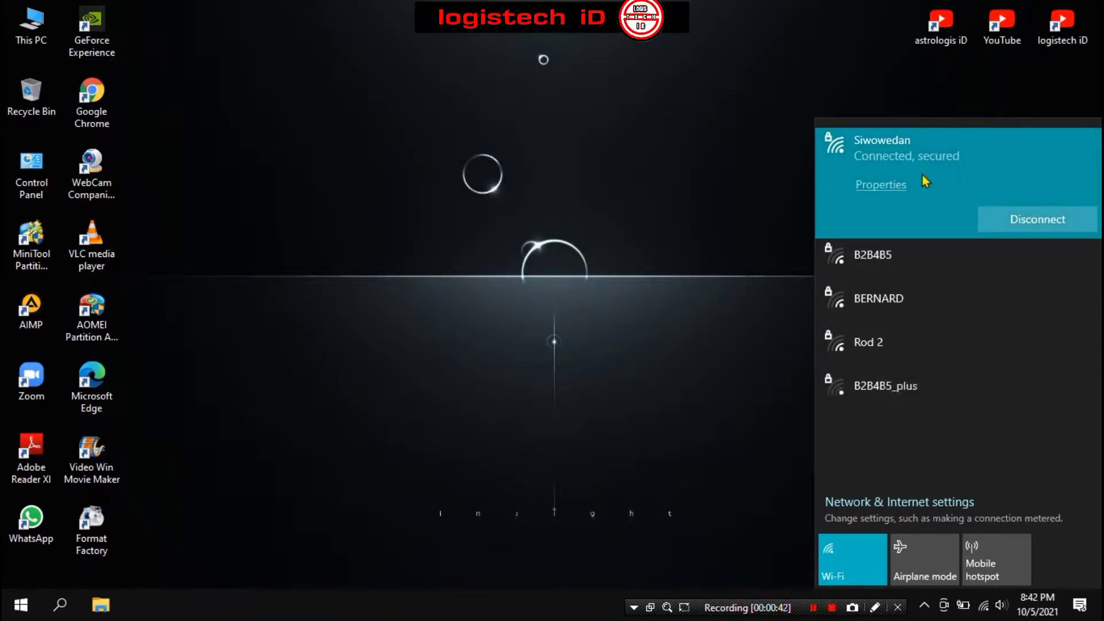
{"action": "left_click", "coordinate": [708, 161]}
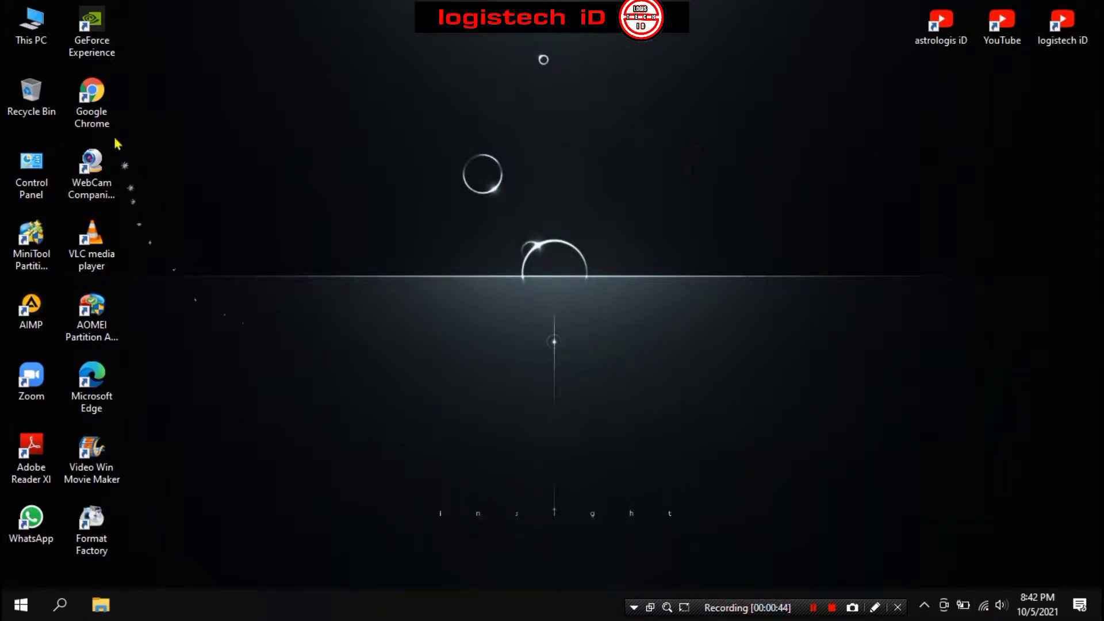
Open Google Chrome and search the web for "nimbus screenshoot recorder".
{"action": "double_click", "coordinate": [87, 95]}
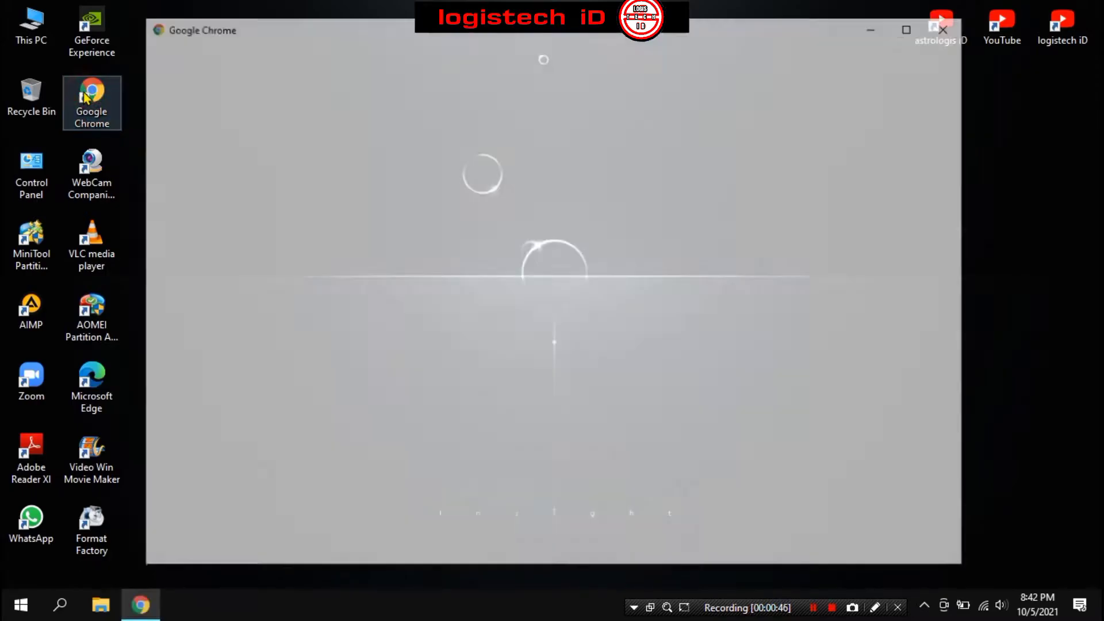
{"action": "left_click", "coordinate": [635, 310]}
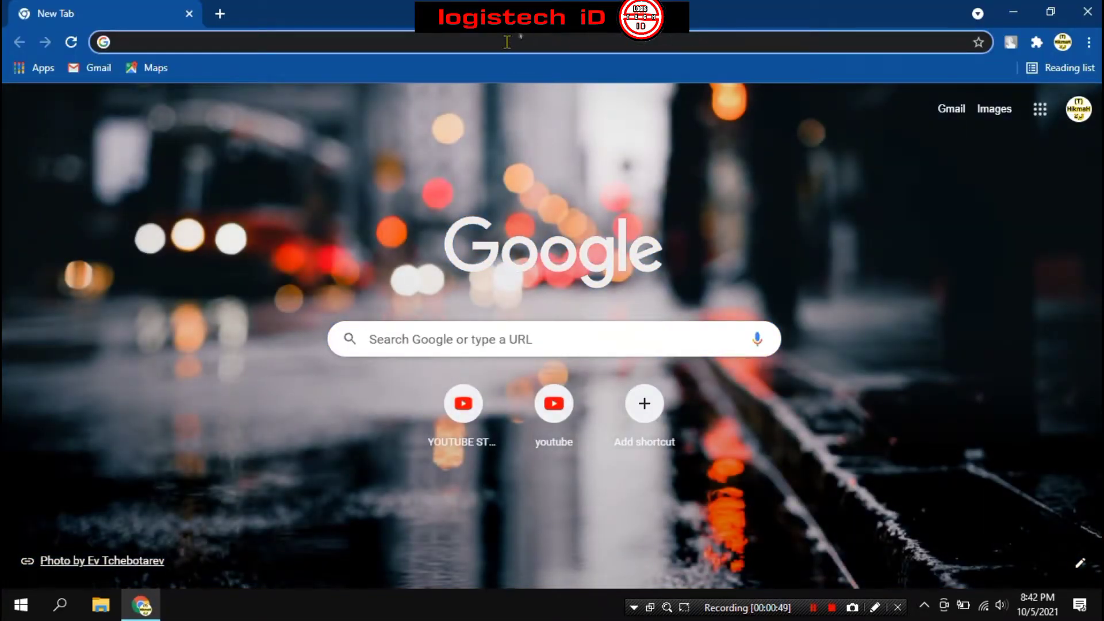
{"action": "left_click", "coordinate": [507, 42]}
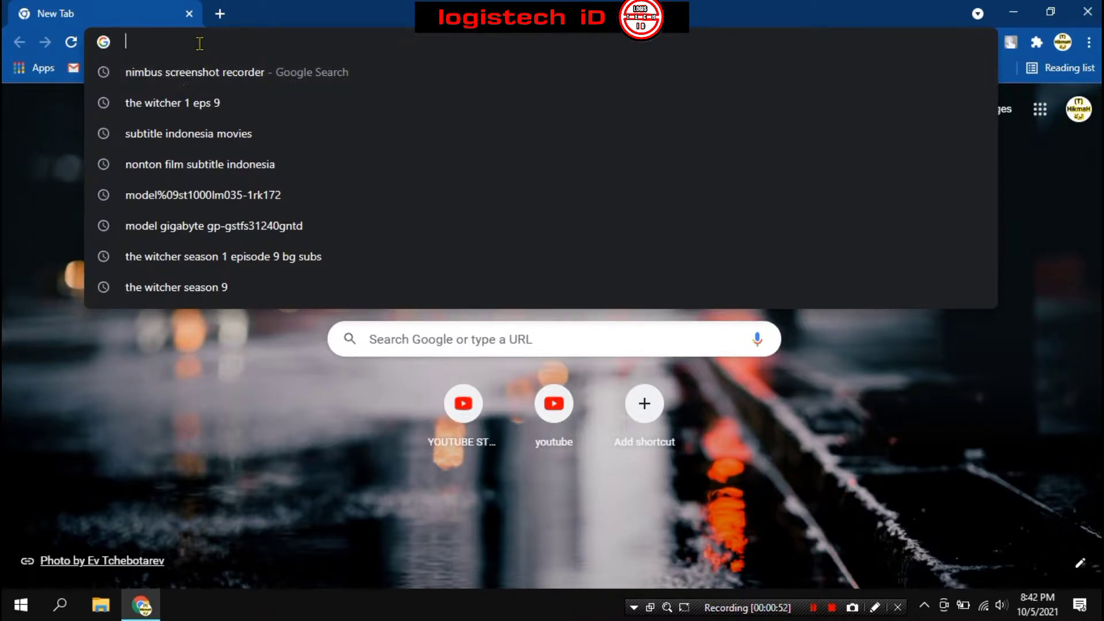
{"action": "type", "text": "nimbu"}
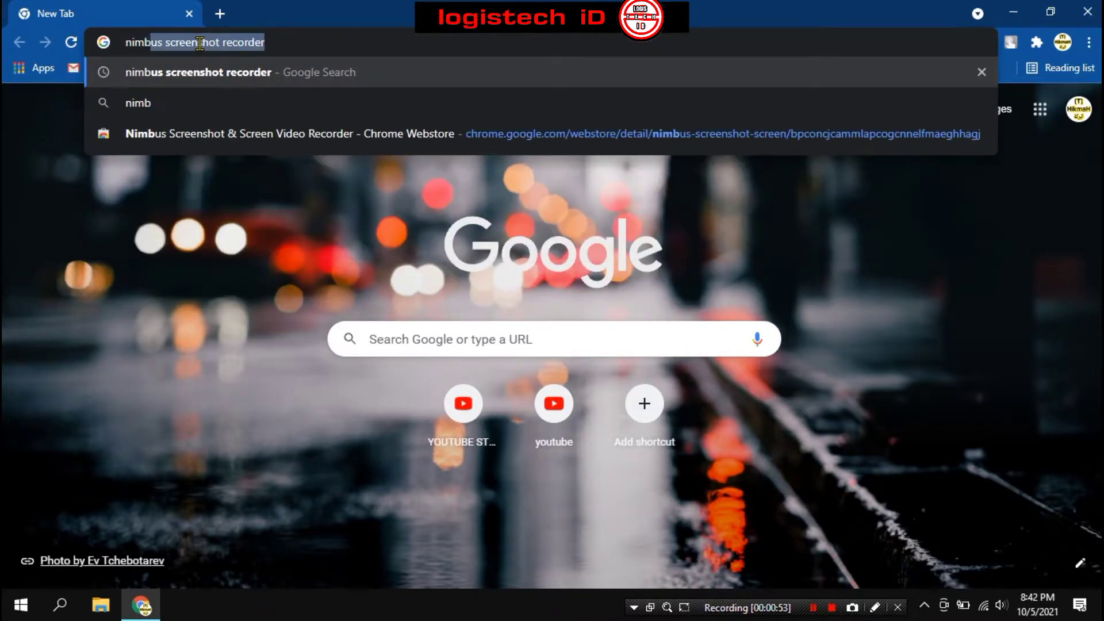
{"action": "type", "text": "s screen"}
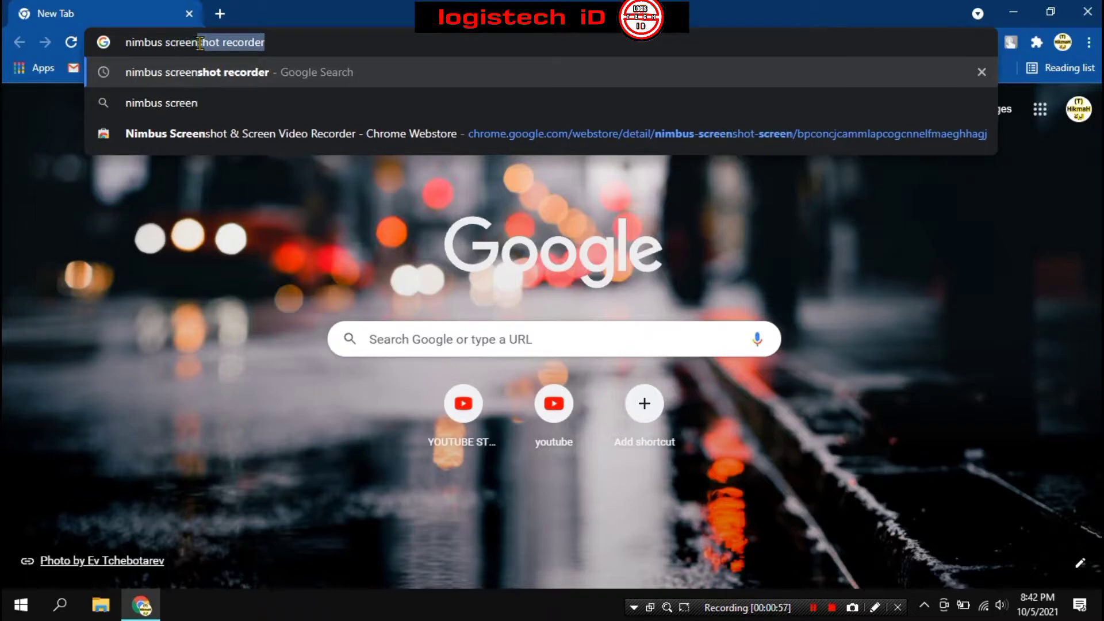
{"action": "key", "text": "Delete"}
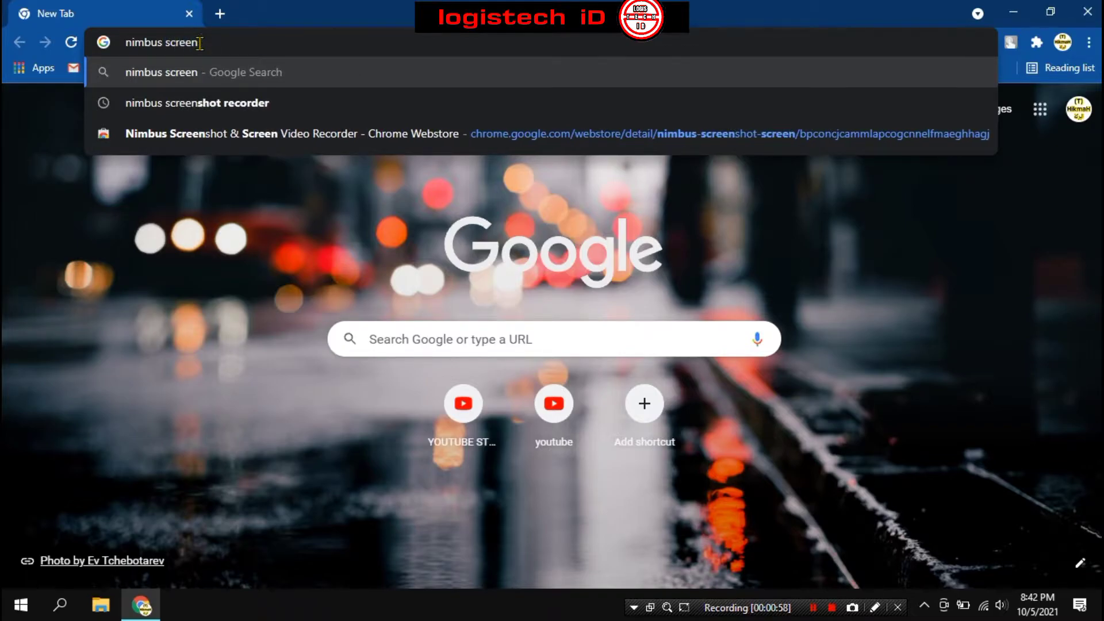
{"action": "type", "text": "h"}
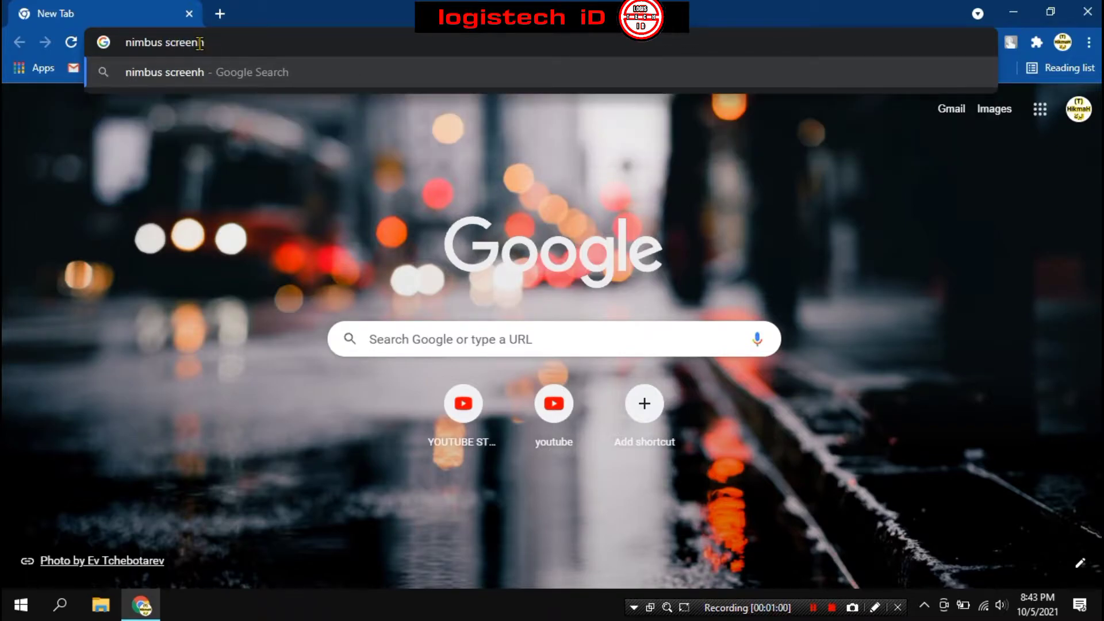
{"action": "key", "text": "BackSpace"}
{"action": "type", "text": "shoot "}
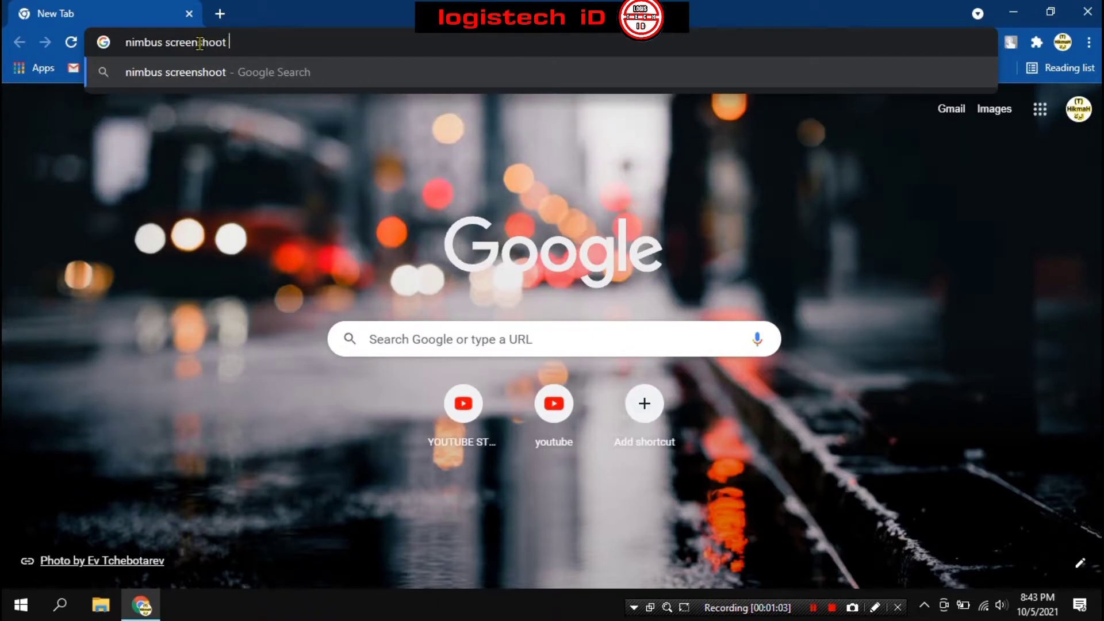
{"action": "type", "text": "rec"}
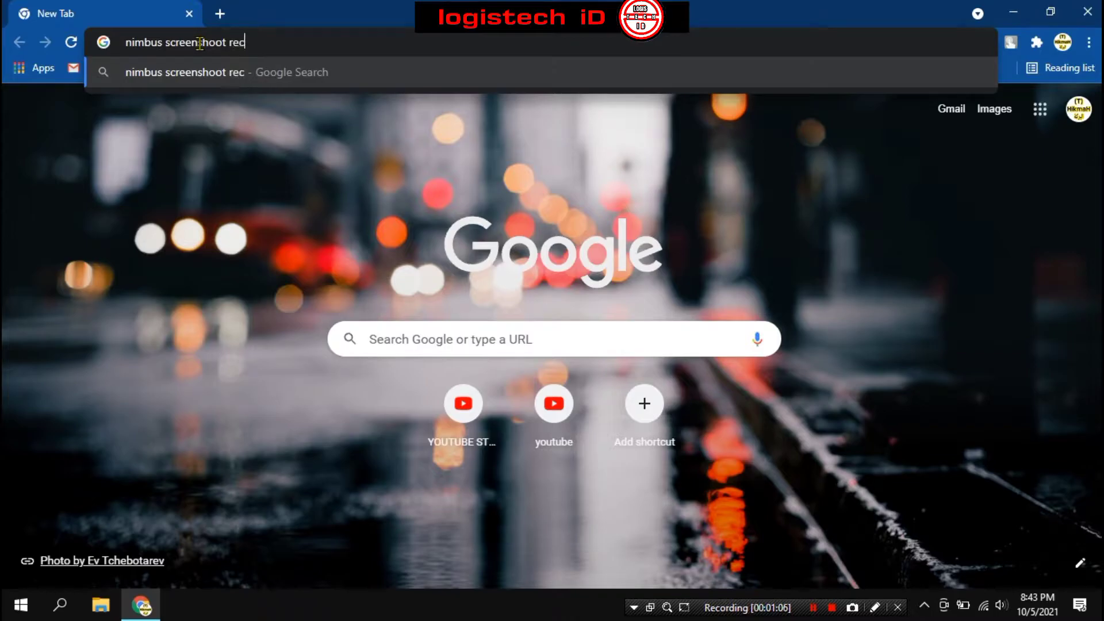
{"action": "type", "text": "order"}
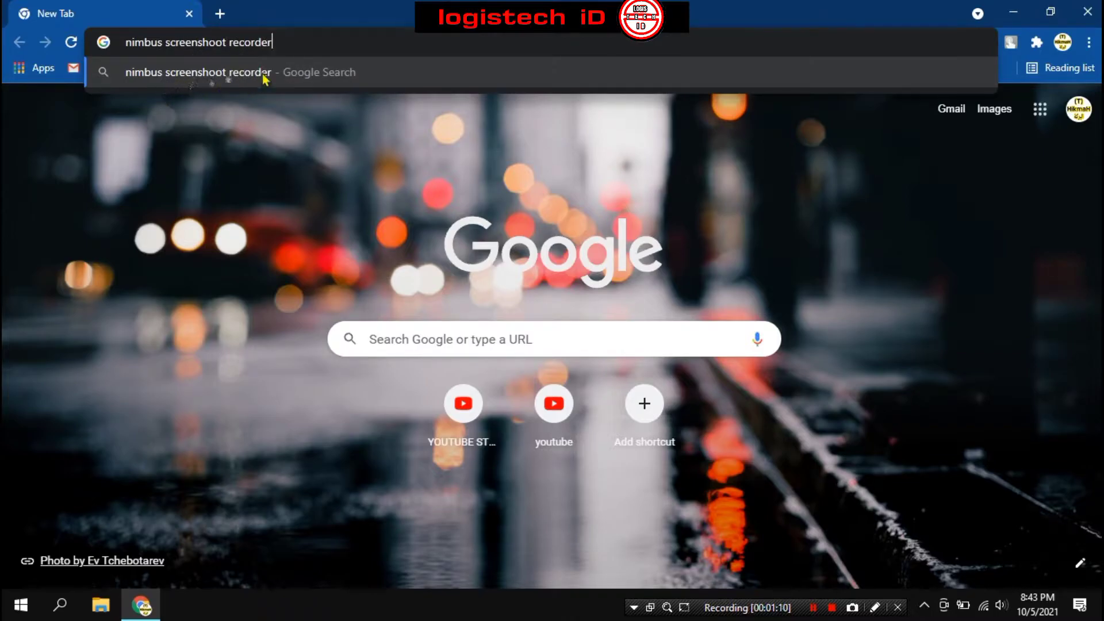
{"action": "key", "text": "Return"}
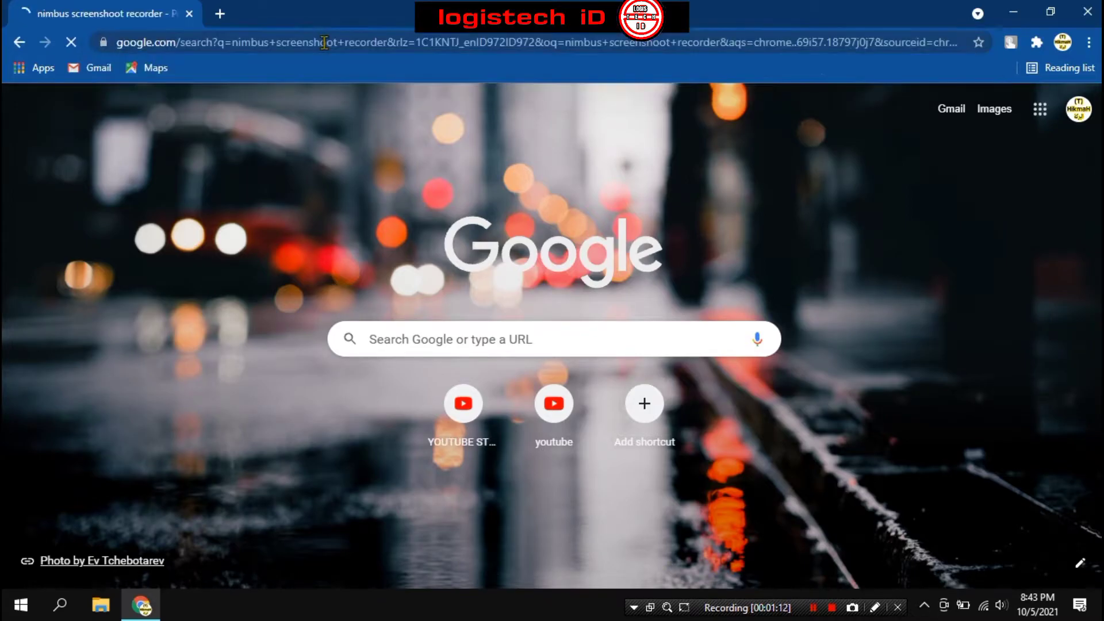
Install the Nimbus Screenshot & Screen Video Recorder extension from its Chrome Web Store page, and close its welcome page.
{"action": "scroll", "coordinate": [262, 310], "scroll_direction": "down", "scroll_amount": 1}
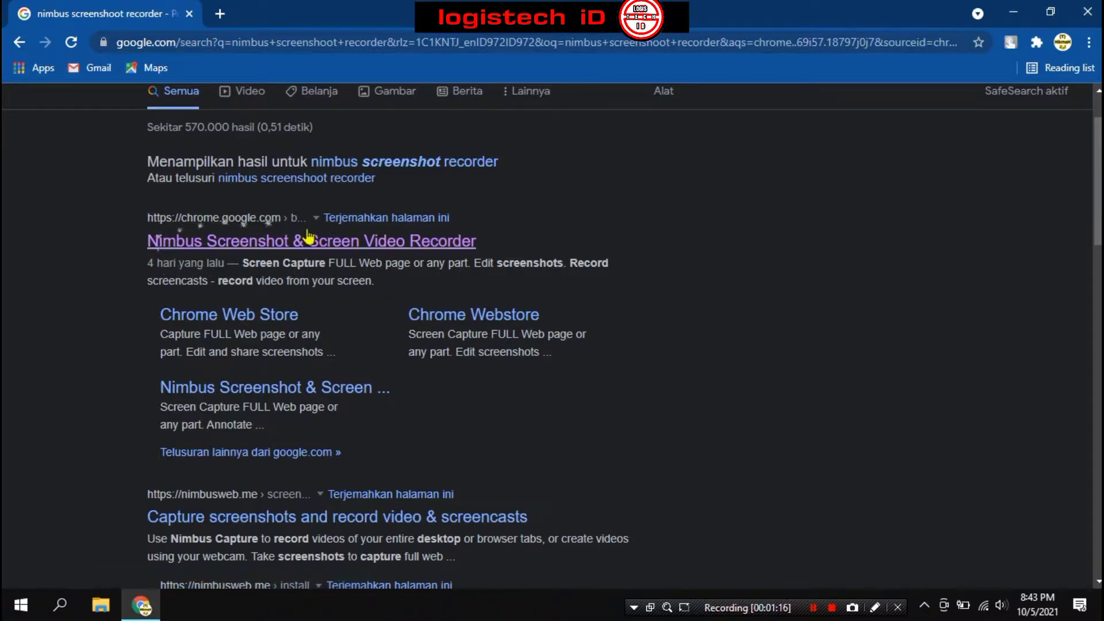
{"action": "left_click", "coordinate": [339, 244]}
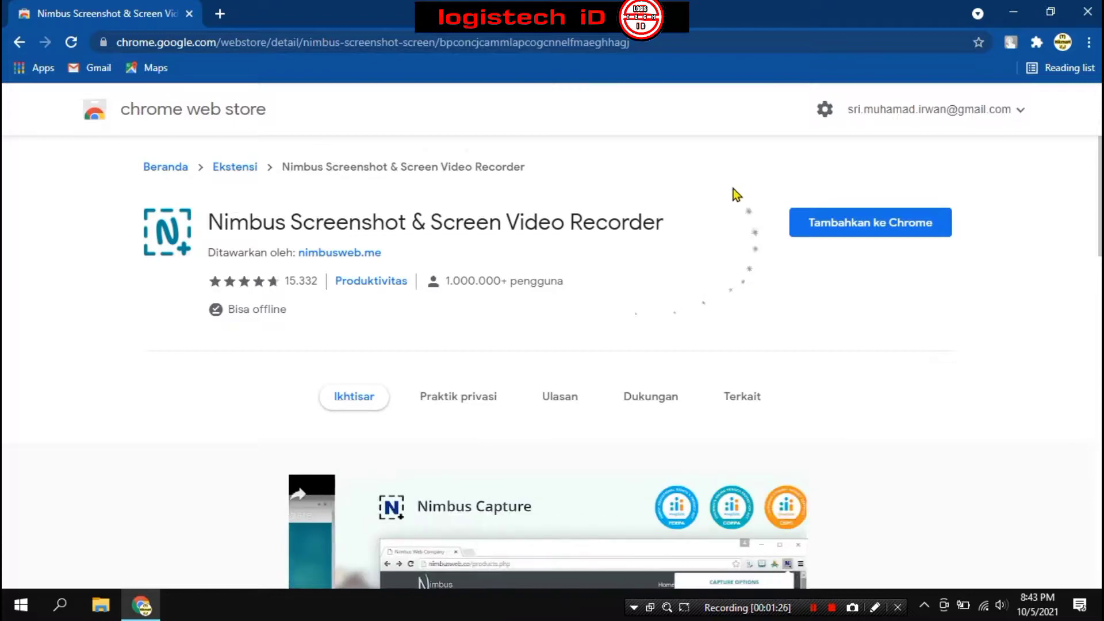
{"action": "left_click", "coordinate": [871, 233]}
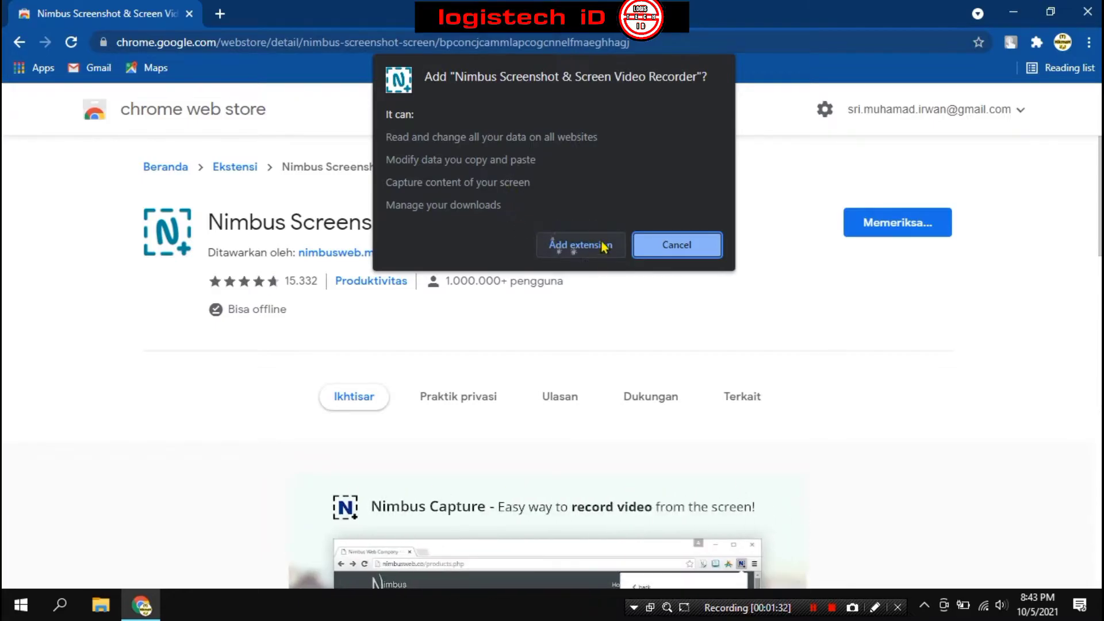
{"action": "left_click", "coordinate": [576, 244]}
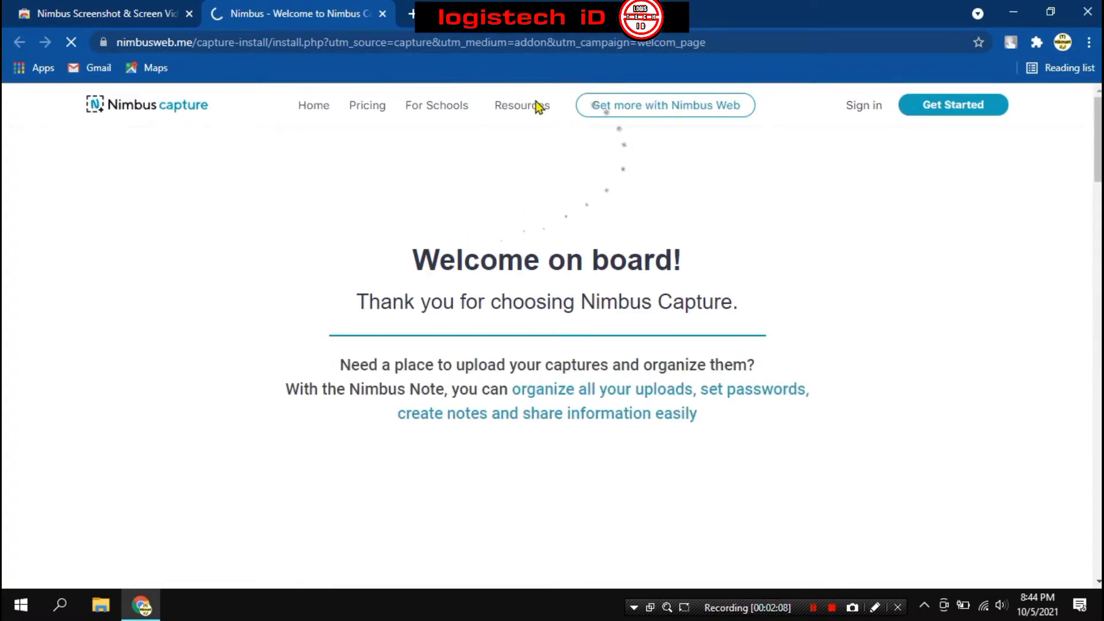
{"action": "mouse_move", "coordinate": [535, 106]}
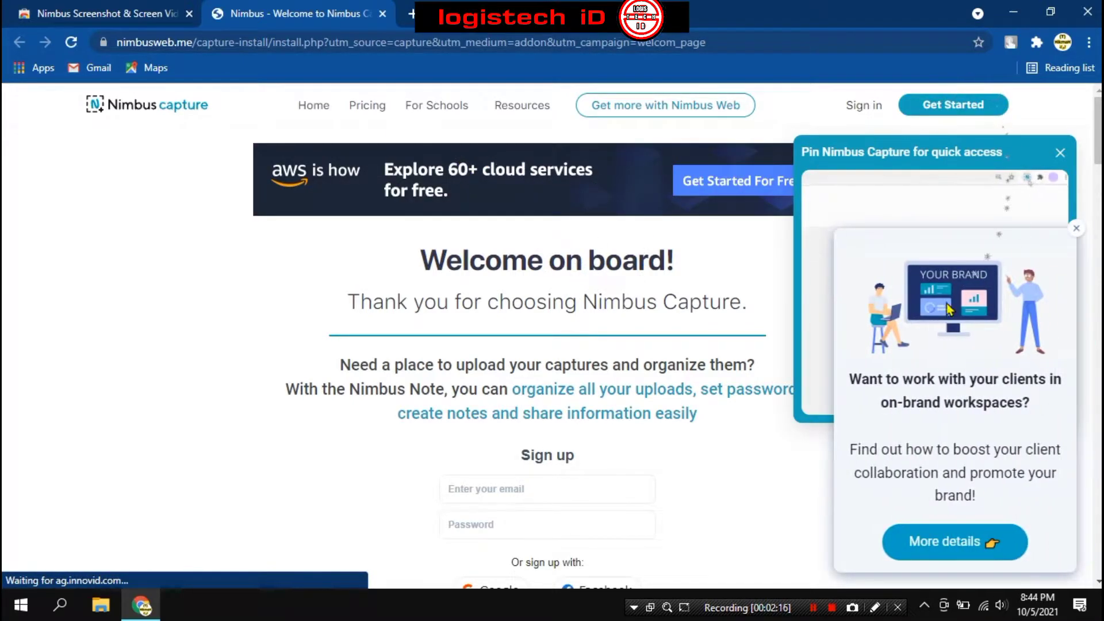
{"action": "left_click", "coordinate": [382, 13]}
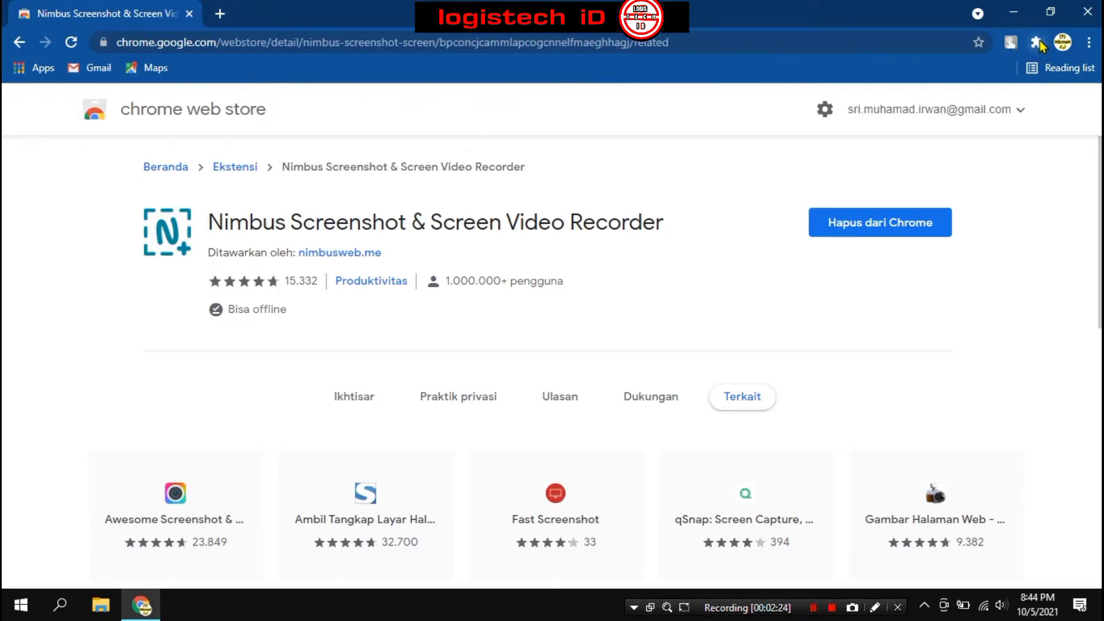
Pin the Nimbus Screenshot & Screen Video Recorder extension for quick access in the browser.
{"action": "left_click", "coordinate": [1036, 44]}
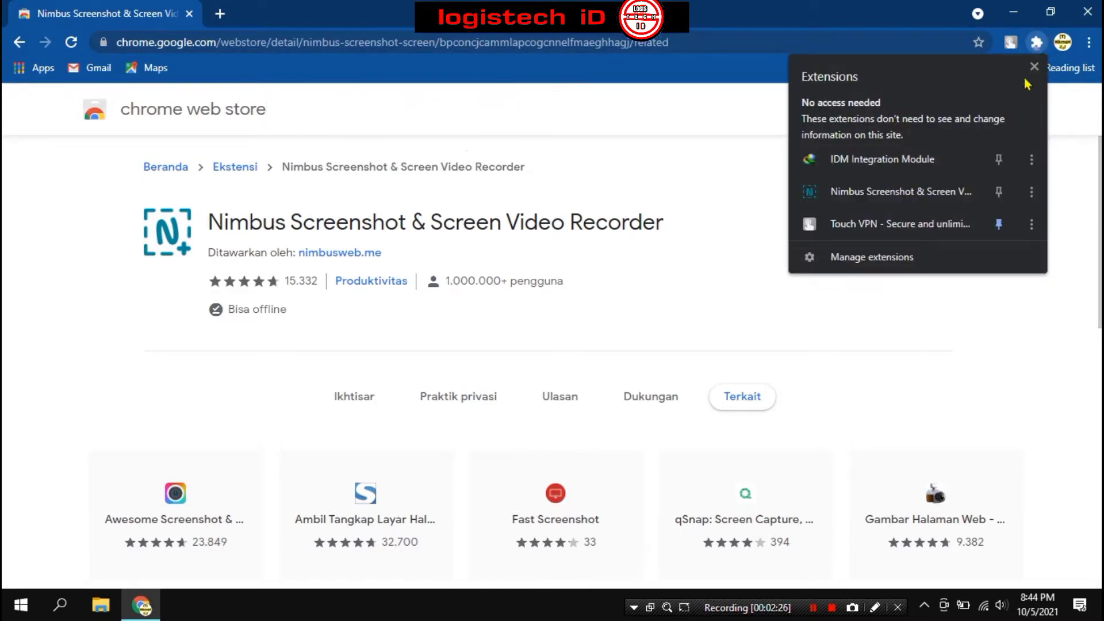
{"action": "left_click", "coordinate": [999, 193]}
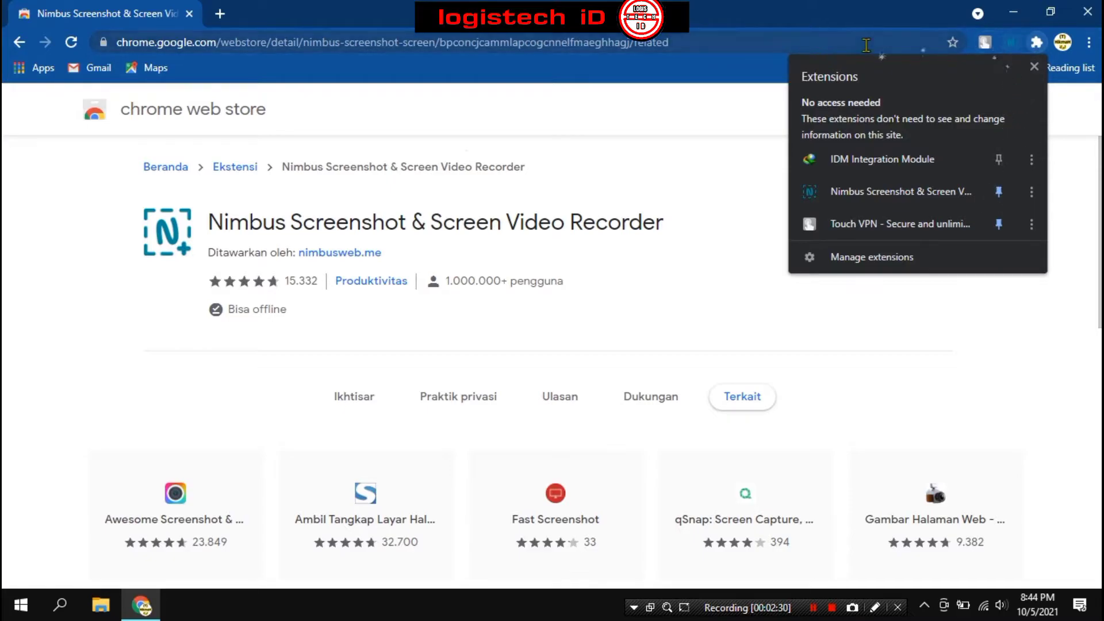
{"action": "left_click", "coordinate": [1012, 45]}
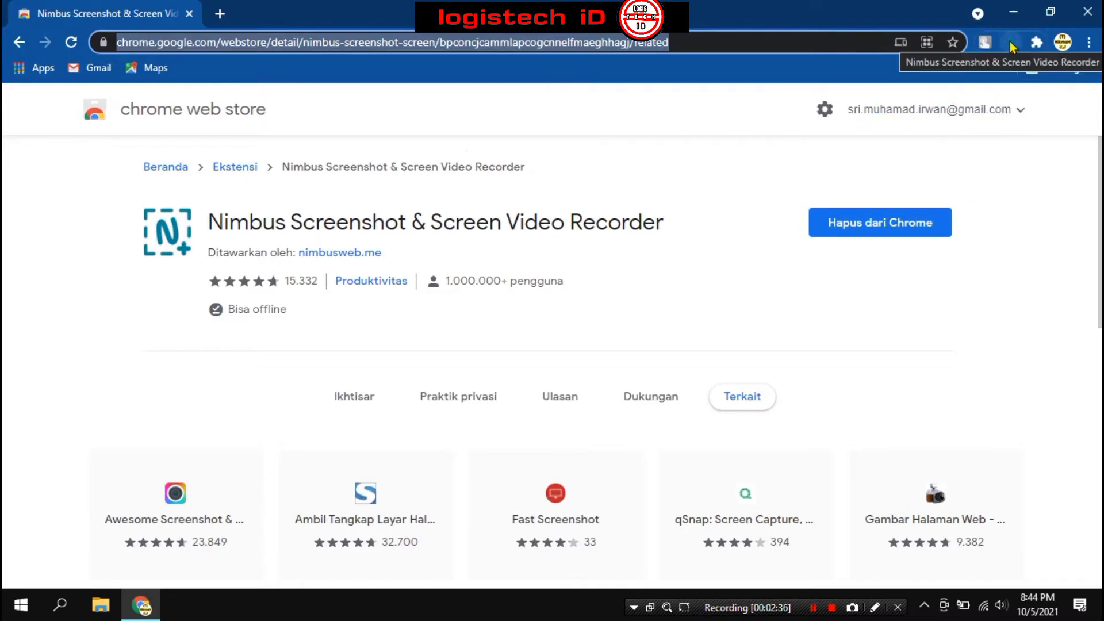
Set up Nimbus video recording for the desktop with microphone sound on and webcam off, and review its video settings.
{"action": "left_click", "coordinate": [1011, 44]}
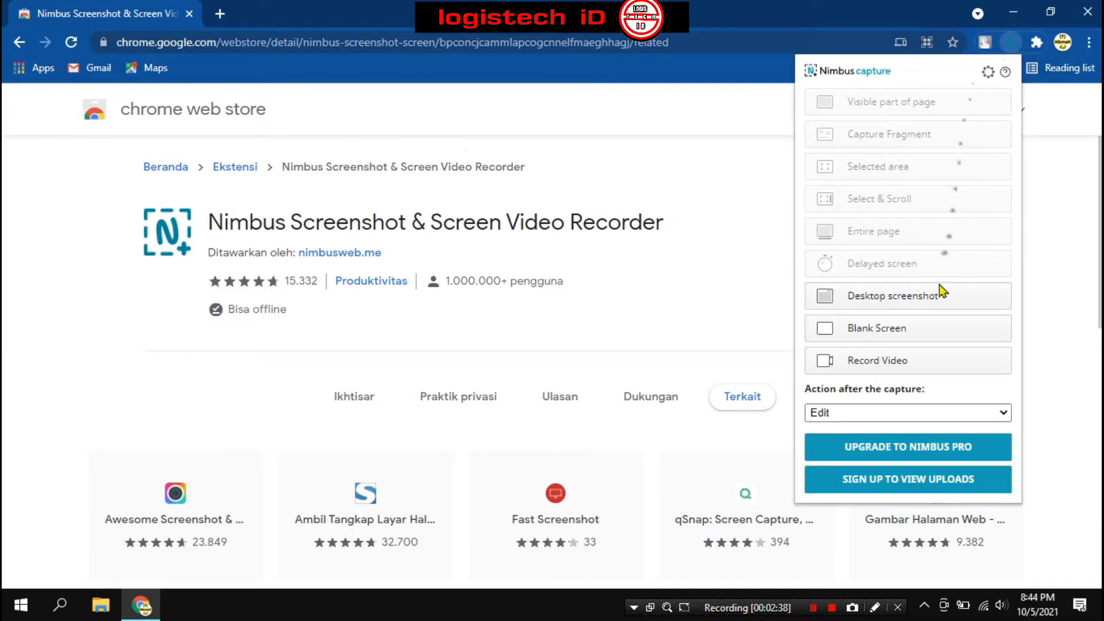
{"action": "left_click", "coordinate": [928, 365]}
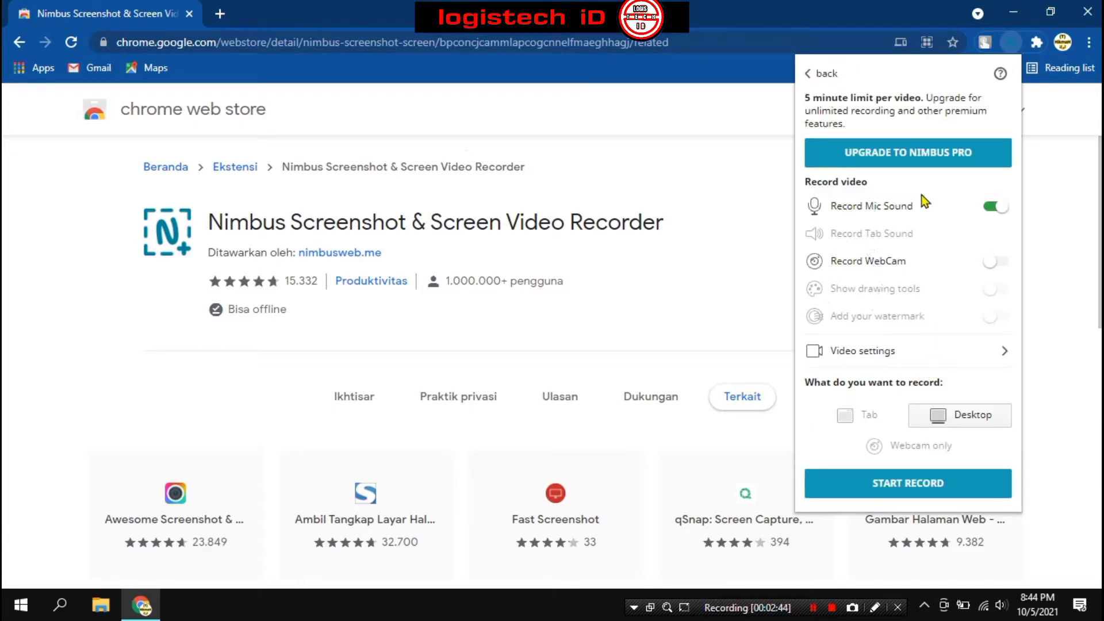
{"action": "left_click", "coordinate": [1001, 209]}
{"action": "left_click", "coordinate": [1001, 208]}
{"action": "left_click", "coordinate": [997, 268]}
{"action": "left_click", "coordinate": [996, 267]}
{"action": "left_click", "coordinate": [941, 419]}
{"action": "left_click", "coordinate": [956, 415]}
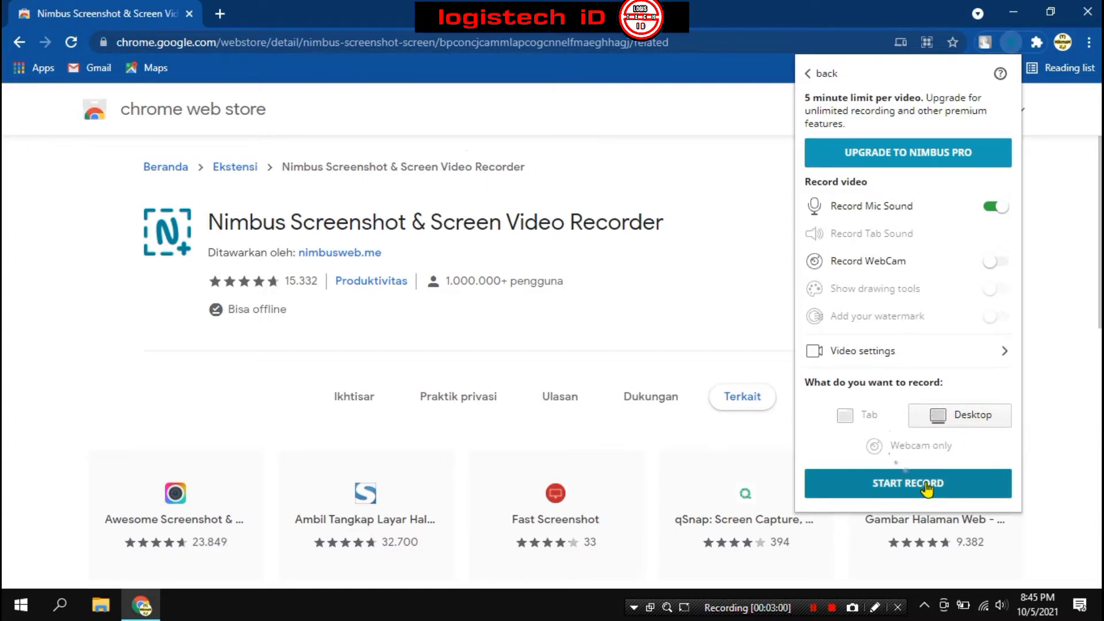
{"action": "left_click", "coordinate": [892, 479]}
{"action": "left_click", "coordinate": [950, 355]}
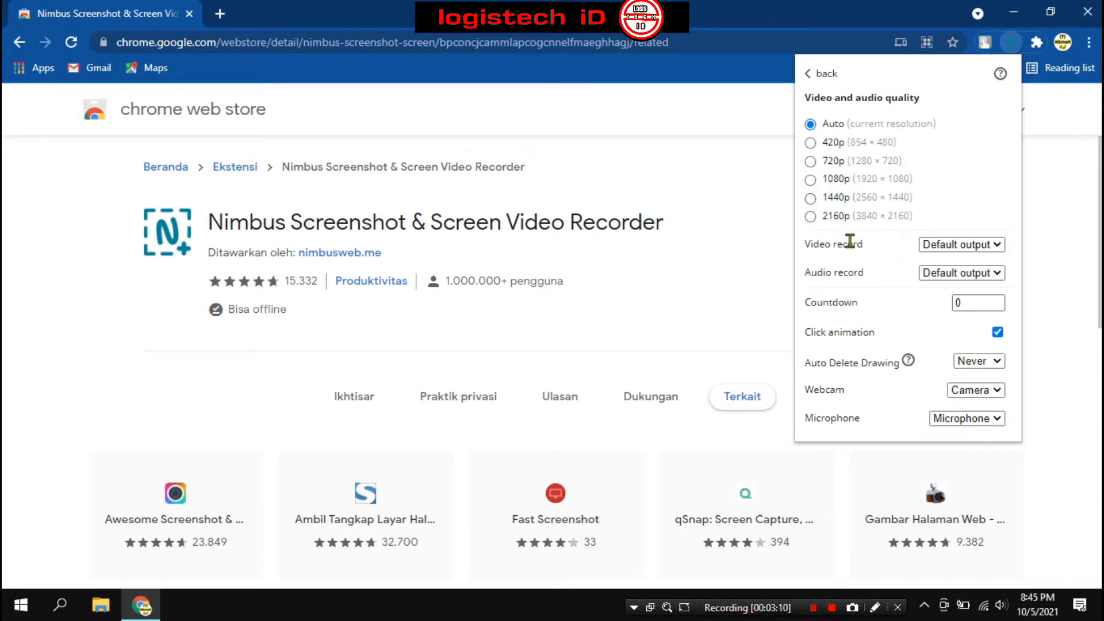
{"action": "left_click", "coordinate": [806, 74]}
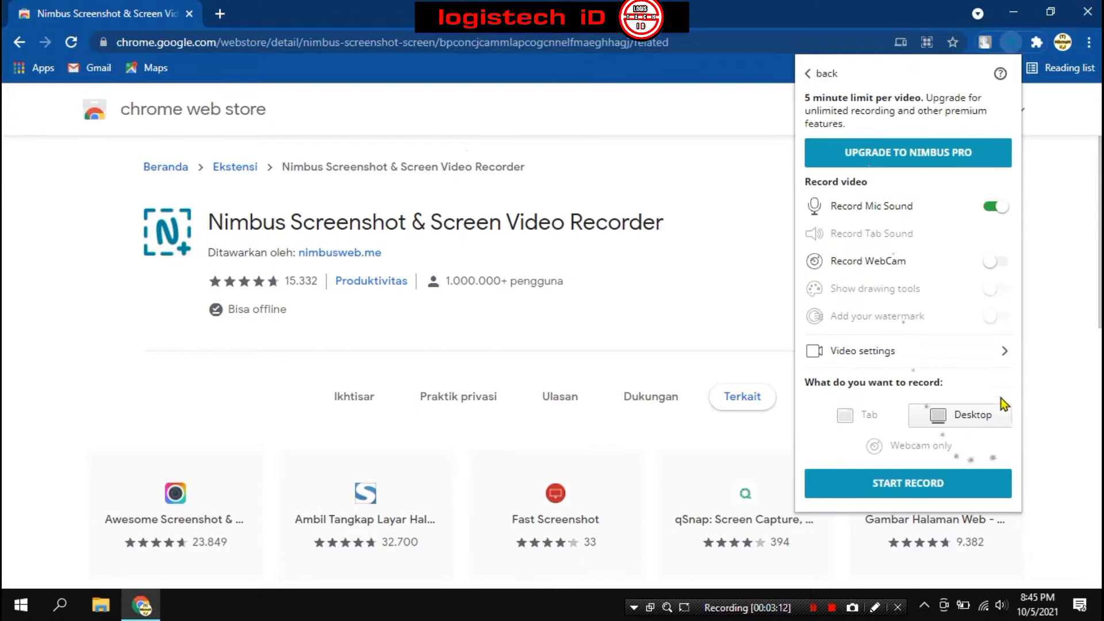
Start recording the entire screen with microphone access allowed, and move the sharing bar down onto the taskbar.
{"action": "left_click", "coordinate": [930, 482]}
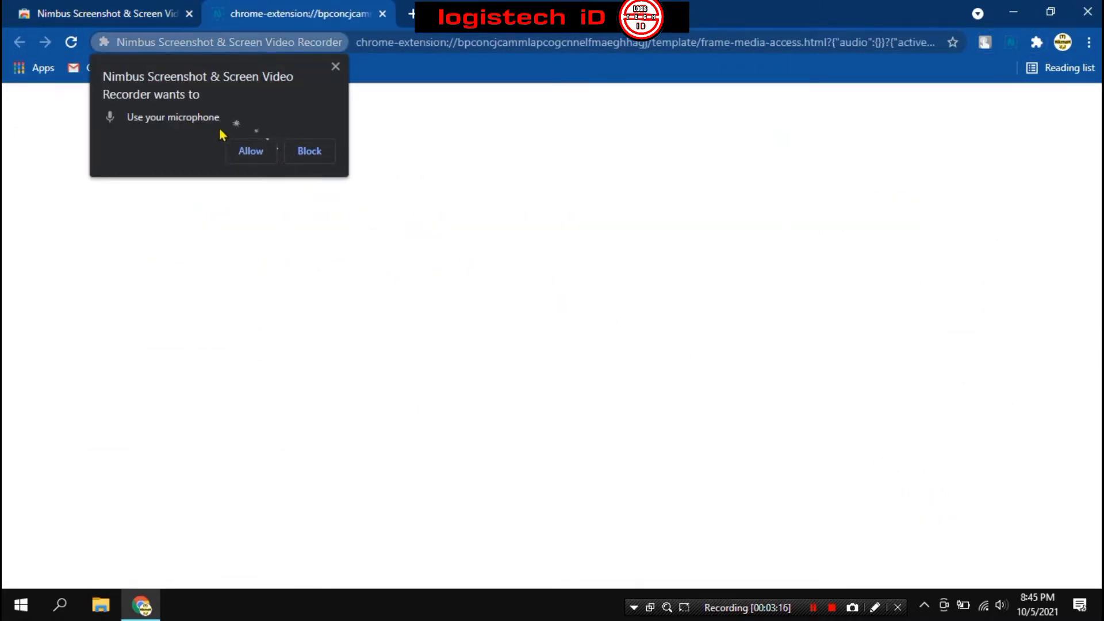
{"action": "left_click", "coordinate": [246, 149]}
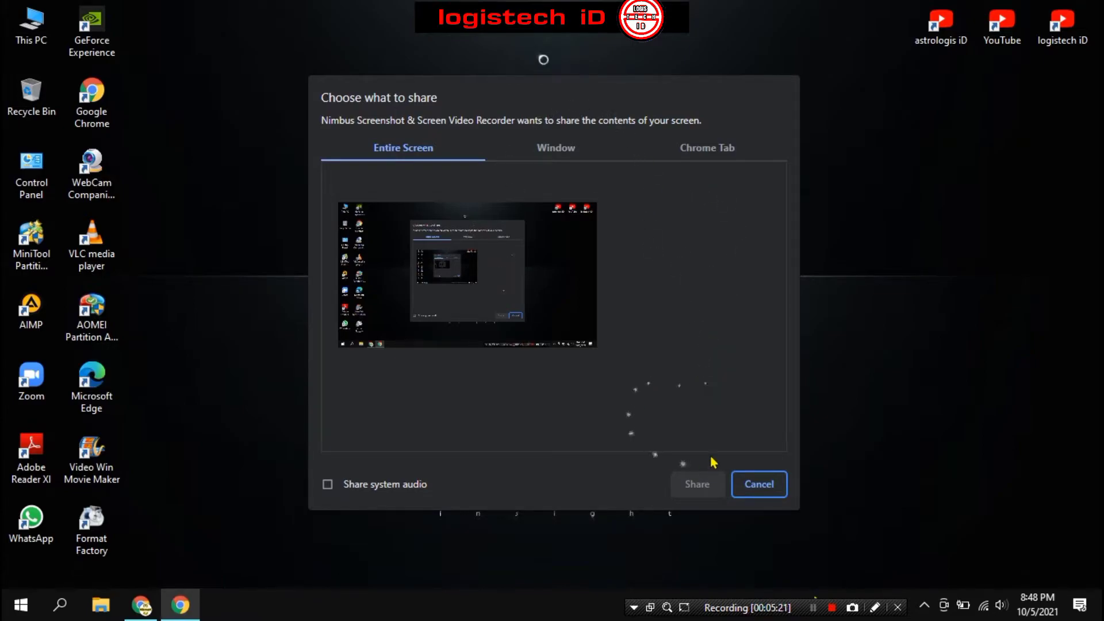
{"action": "left_click", "coordinate": [412, 334]}
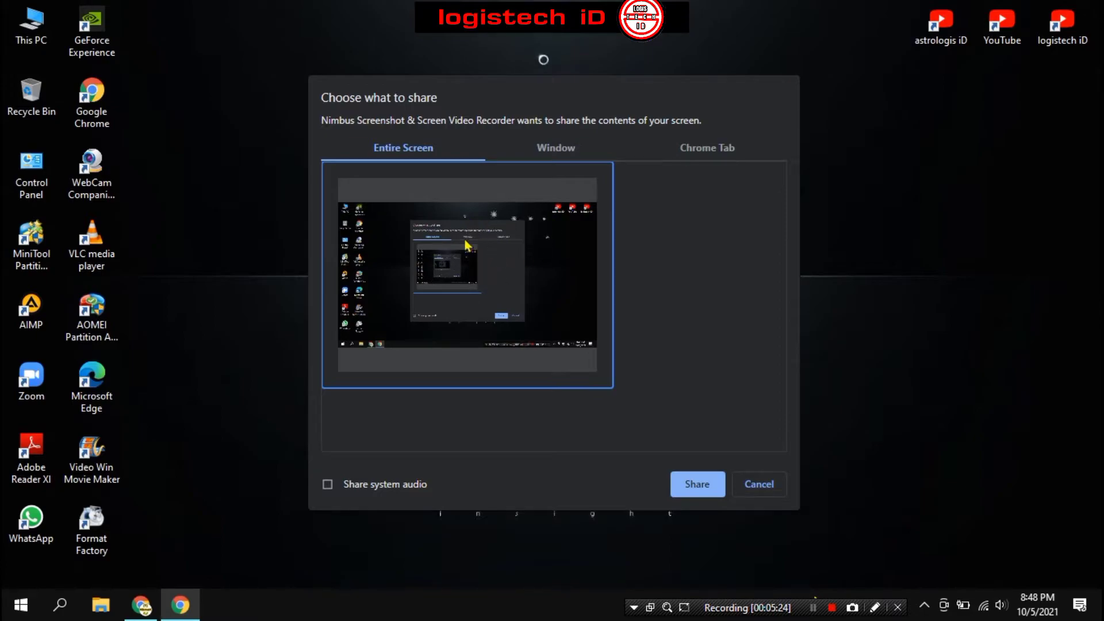
{"action": "left_click", "coordinate": [698, 485]}
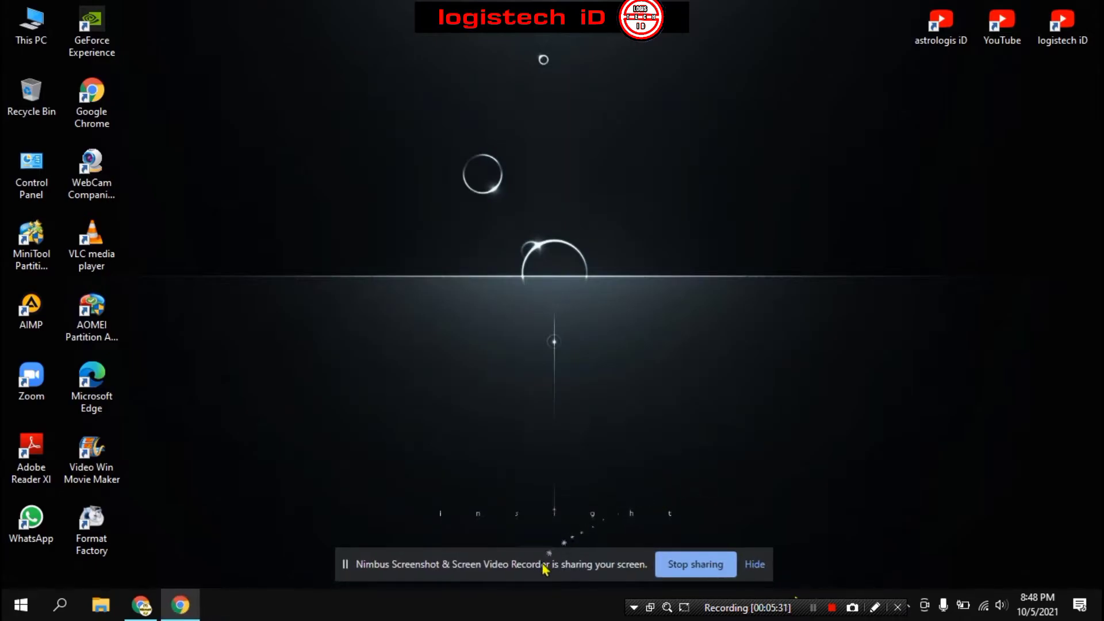
{"action": "left_click_drag", "start_coordinate": [537, 564], "coordinate": [426, 608]}
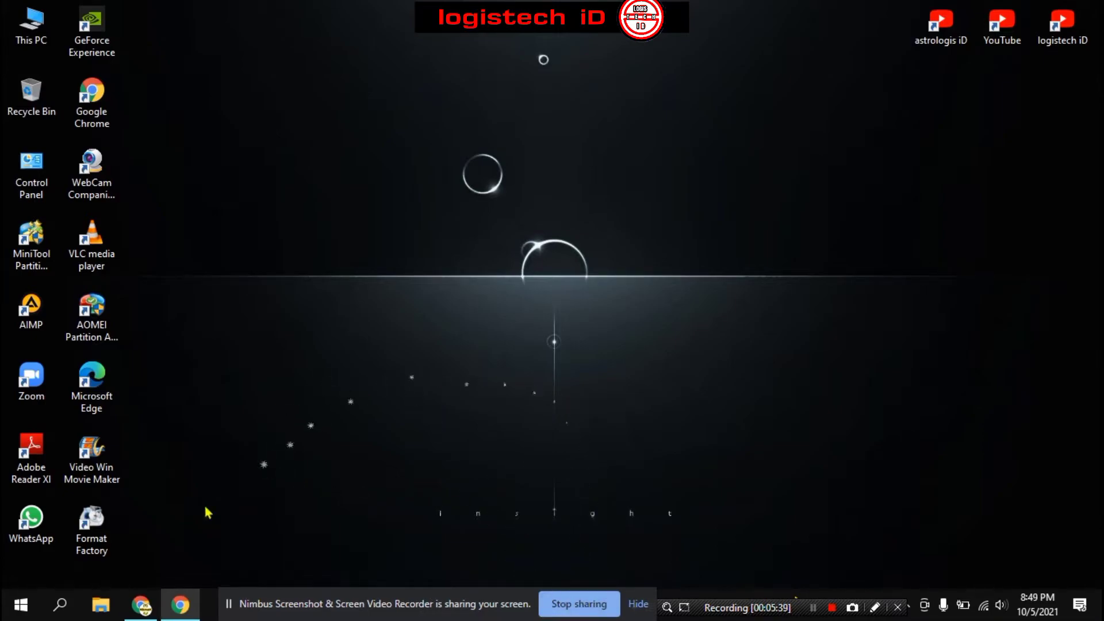
While recording, enter "hay kita lagi direkam nih sama nimbus chrome bakekok" in the Windows search, and dismiss the search without opening a result.
{"action": "left_click", "coordinate": [60, 604]}
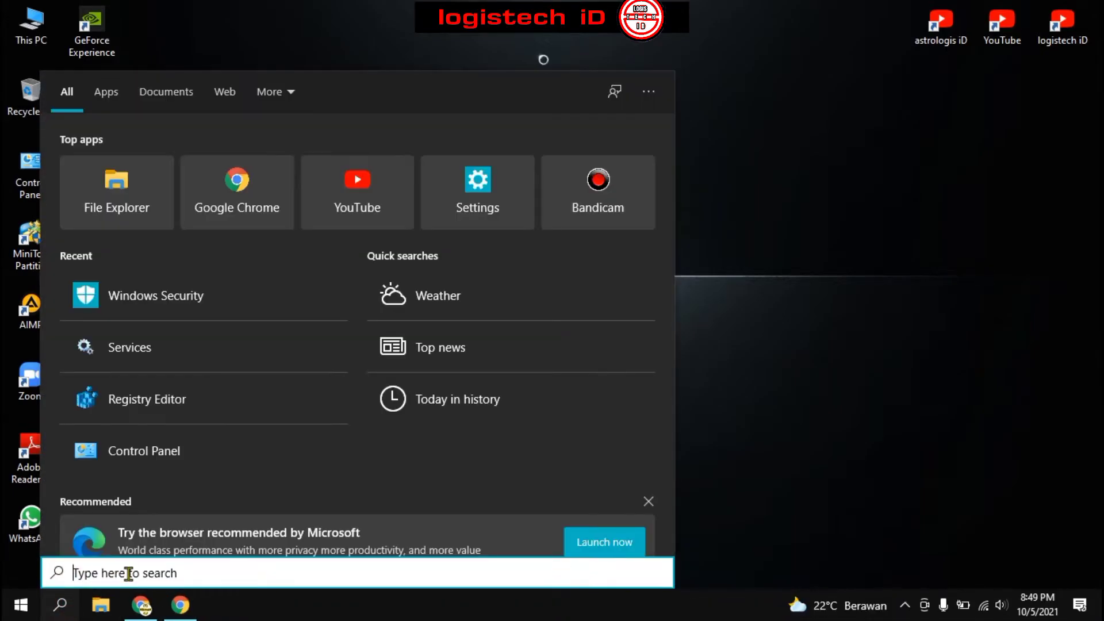
{"action": "type", "text": "hay"}
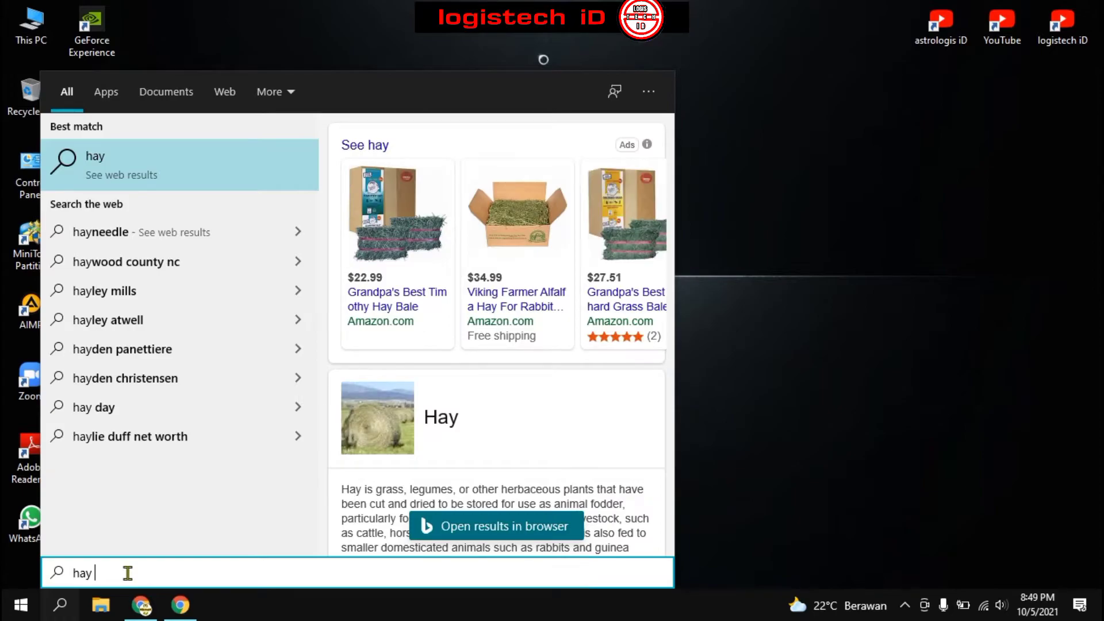
{"action": "type", "text": " kita lagi dire"}
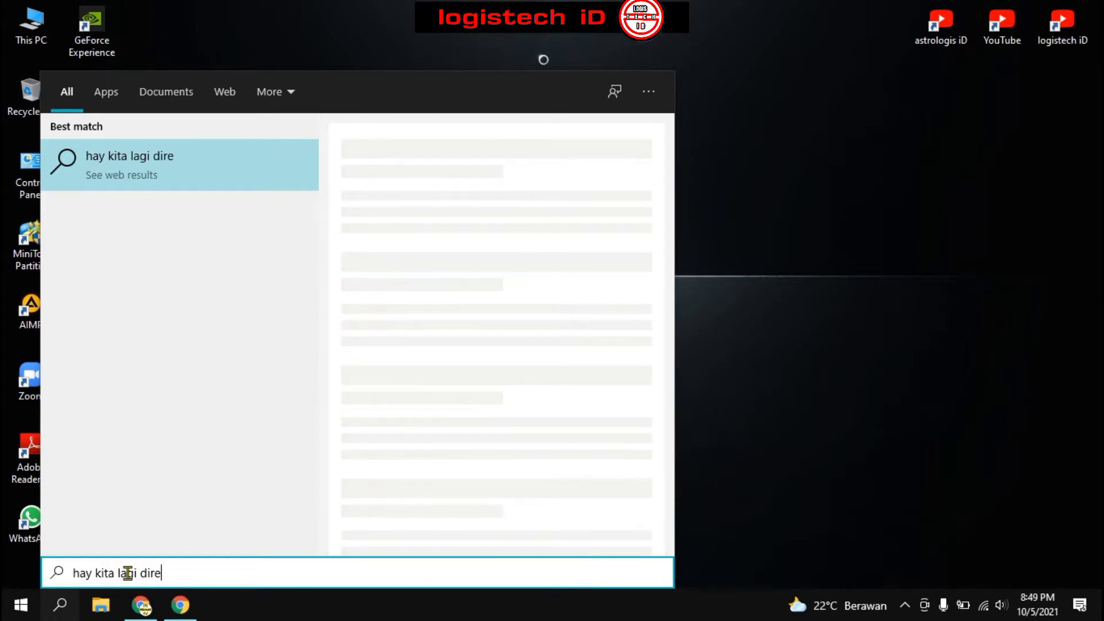
{"action": "type", "text": "kam nih s"}
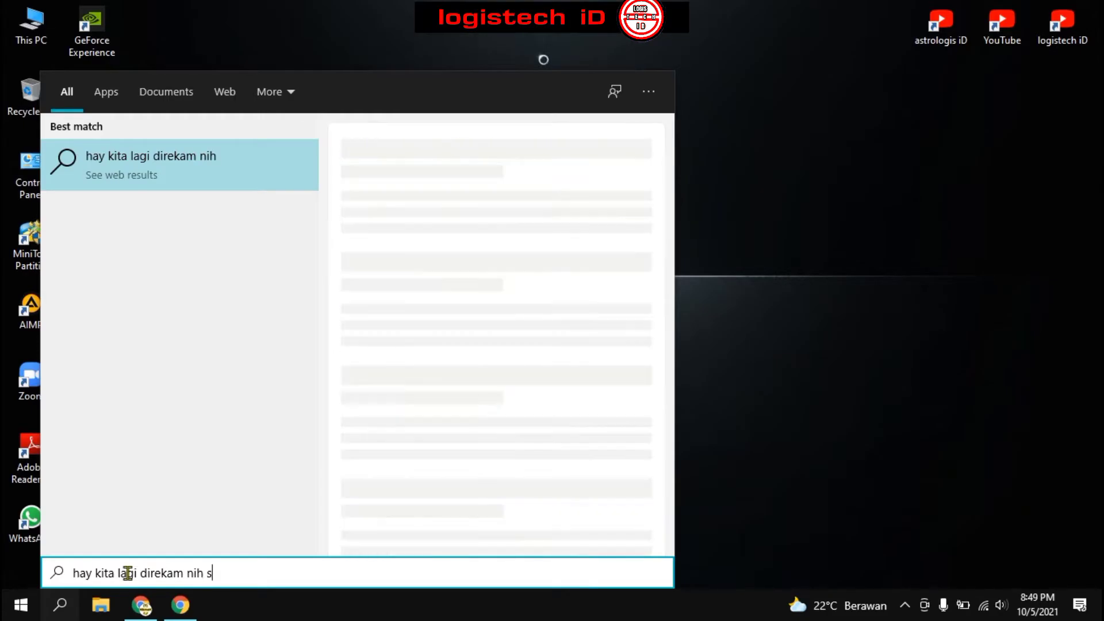
{"action": "type", "text": "ama nimbu"}
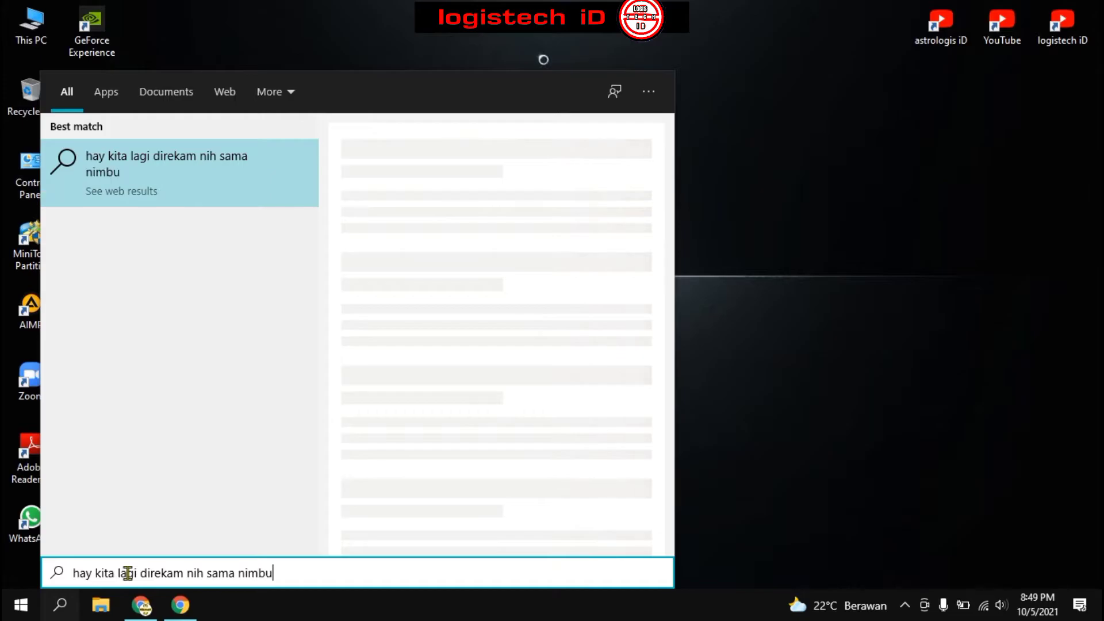
{"action": "type", "text": "s chrome bakekok"}
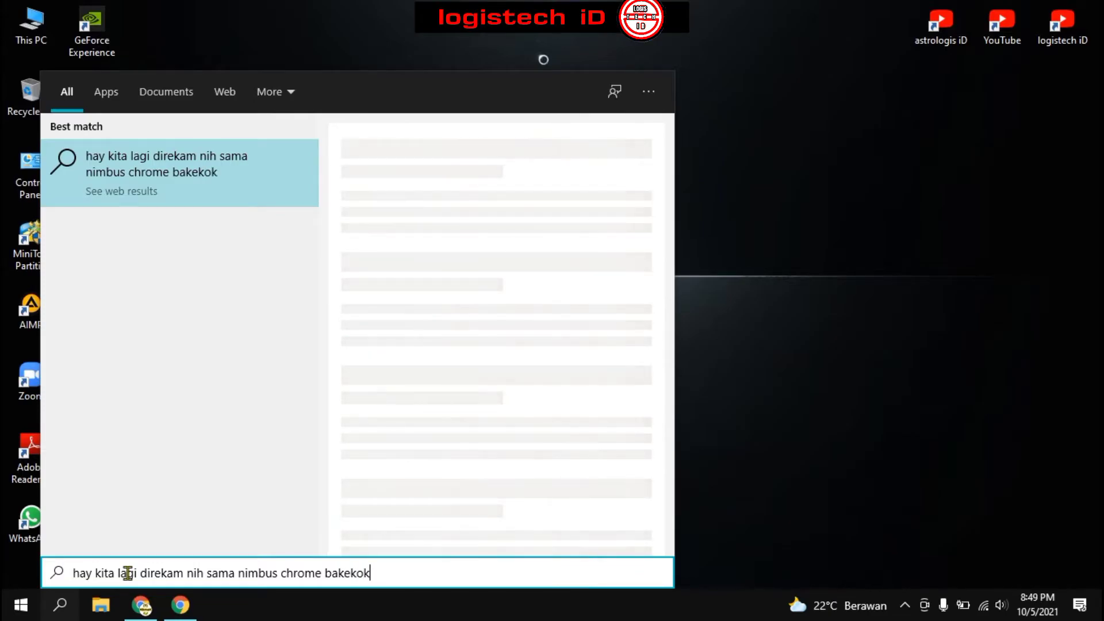
{"action": "left_click", "coordinate": [801, 300]}
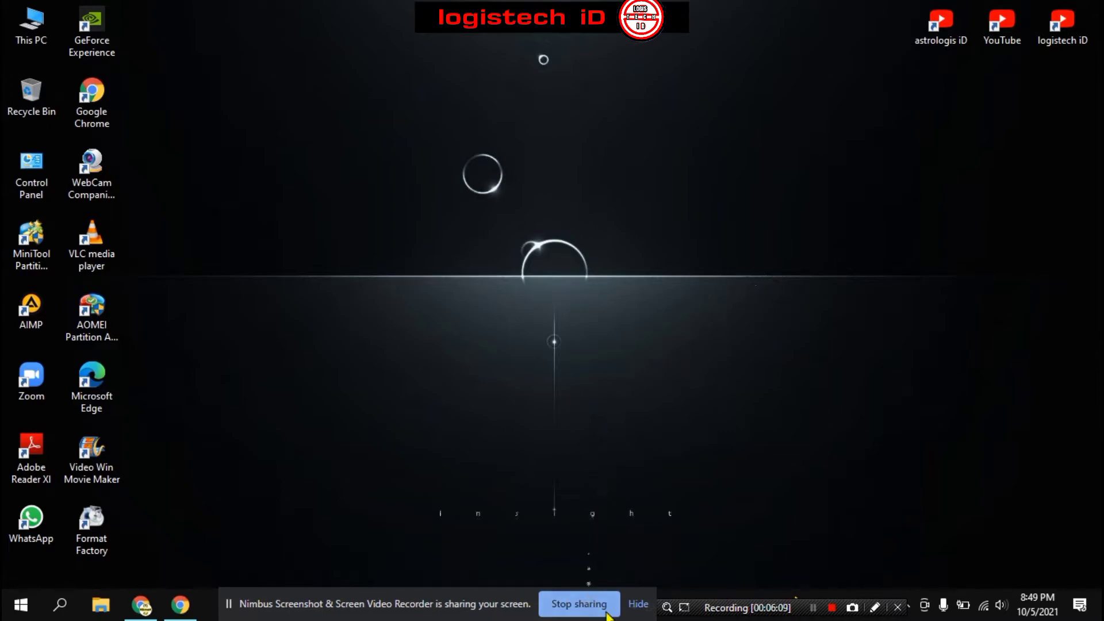
Stop the screen sharing, switch to Chrome, dismiss the Nimbus Note sign-up prompt and review the finished screencast's save page.
{"action": "left_click", "coordinate": [574, 605]}
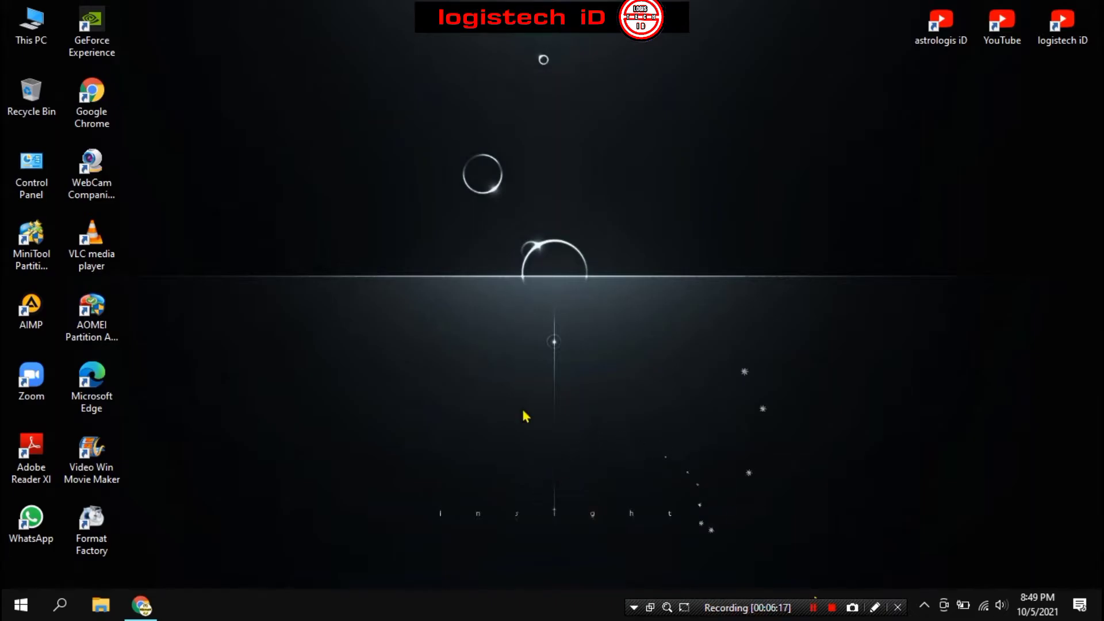
{"action": "left_click", "coordinate": [141, 605]}
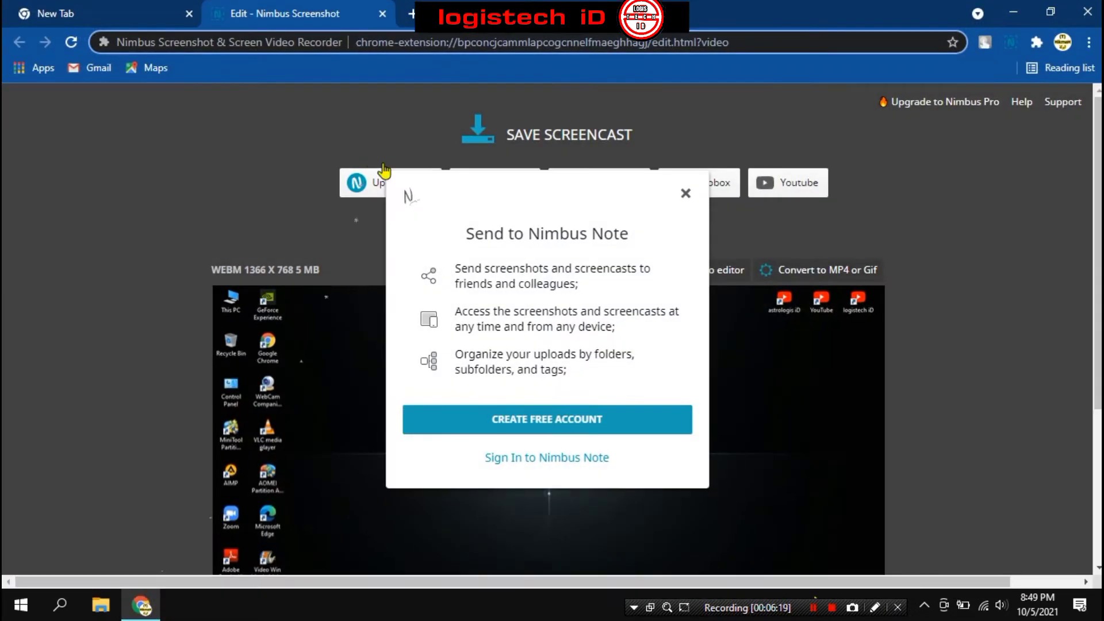
{"action": "left_click", "coordinate": [686, 196]}
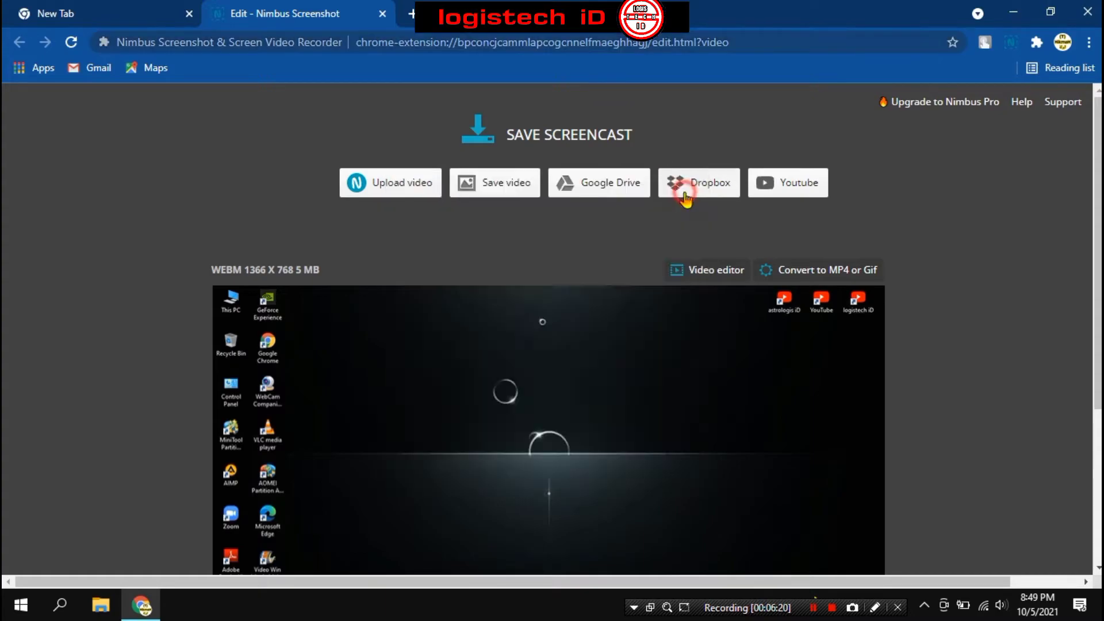
{"action": "scroll", "coordinate": [617, 296], "scroll_direction": "down", "scroll_amount": 4}
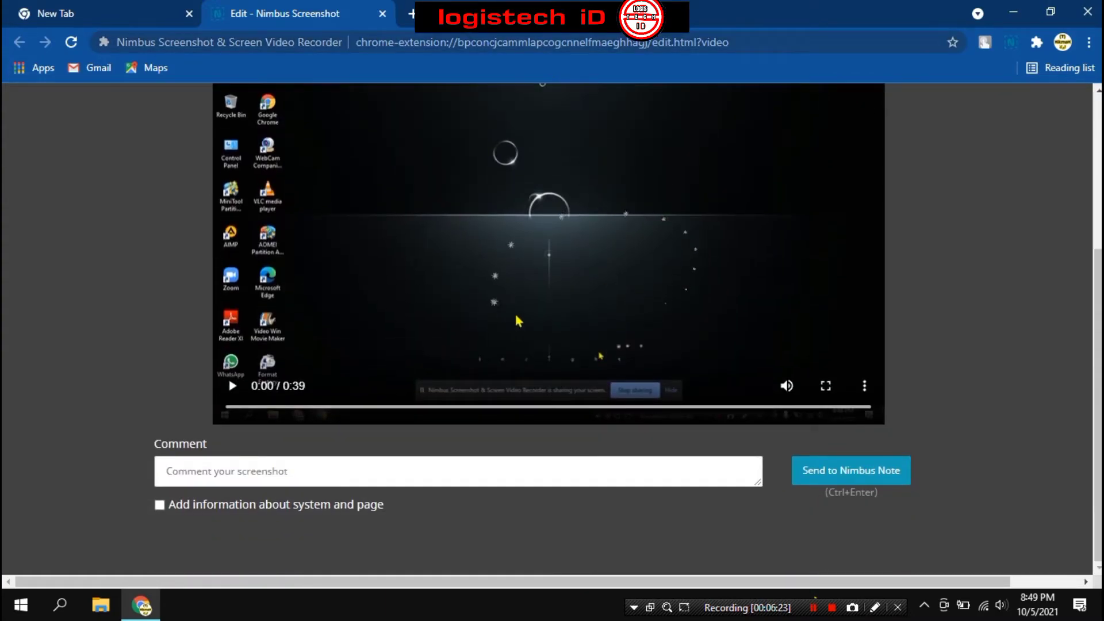
{"action": "scroll", "coordinate": [371, 343], "scroll_direction": "up", "scroll_amount": 3}
{"action": "scroll", "coordinate": [414, 356], "scroll_direction": "up", "scroll_amount": 2}
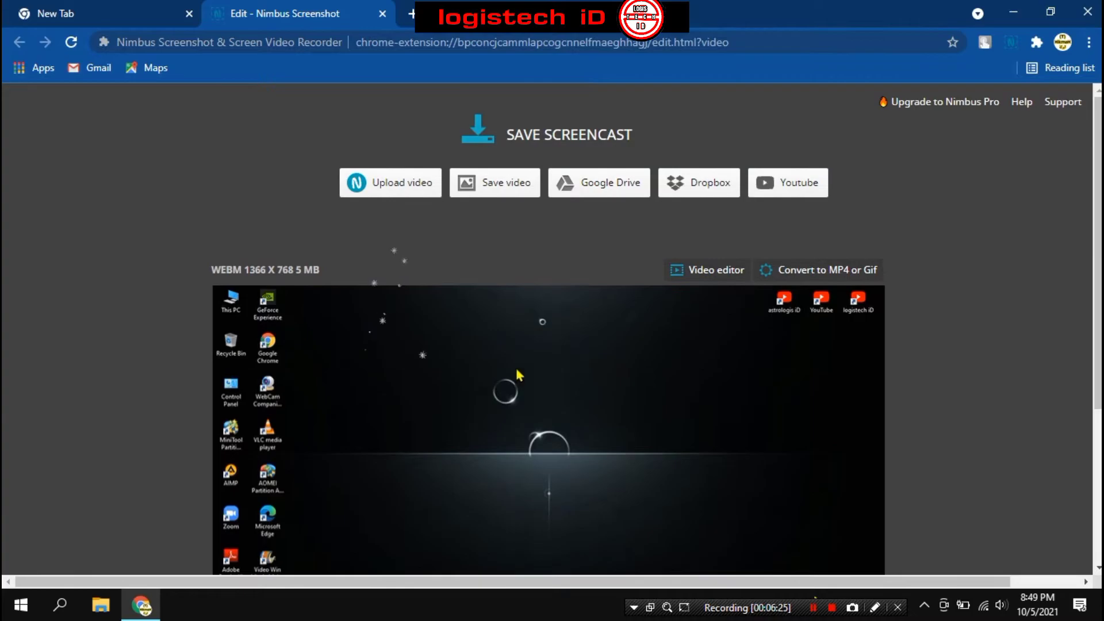
{"action": "scroll", "coordinate": [557, 352], "scroll_direction": "down", "scroll_amount": 1}
{"action": "scroll", "coordinate": [575, 311], "scroll_direction": "up", "scroll_amount": 1}
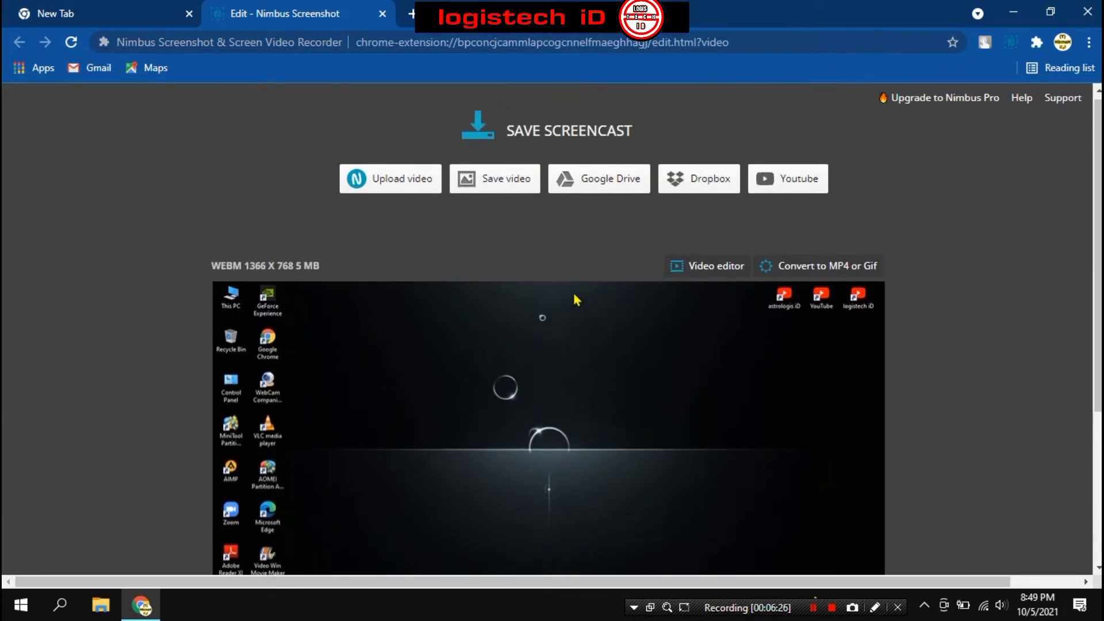
Save the screencast as a WebM video named "percobaan bakekok" in the Pictures folder, and close Chrome.
{"action": "left_click", "coordinate": [497, 190]}
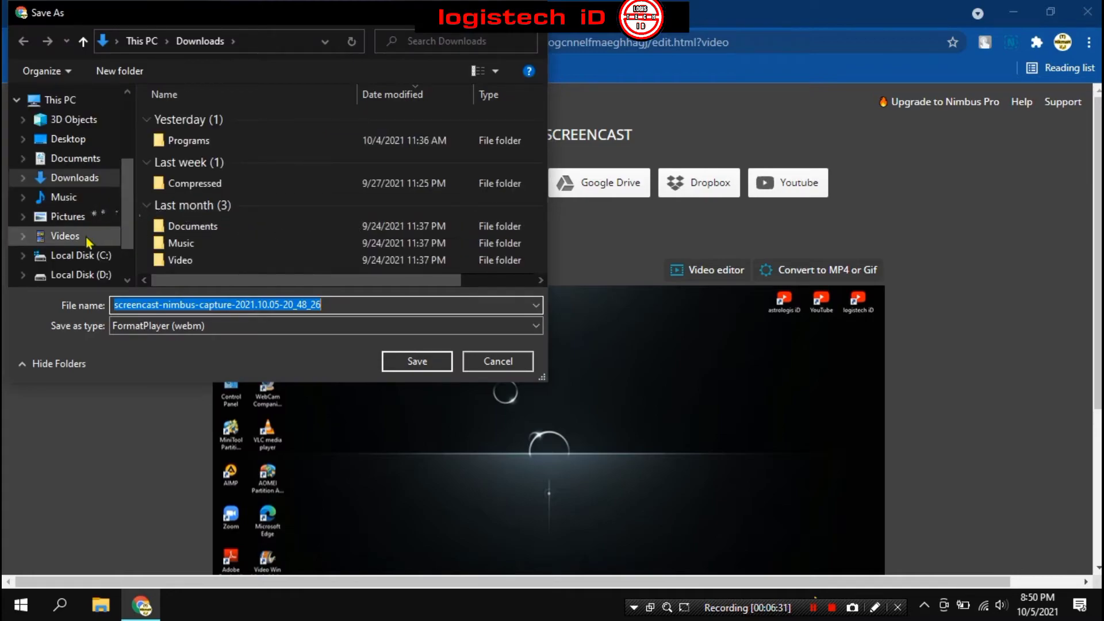
{"action": "left_click", "coordinate": [87, 237]}
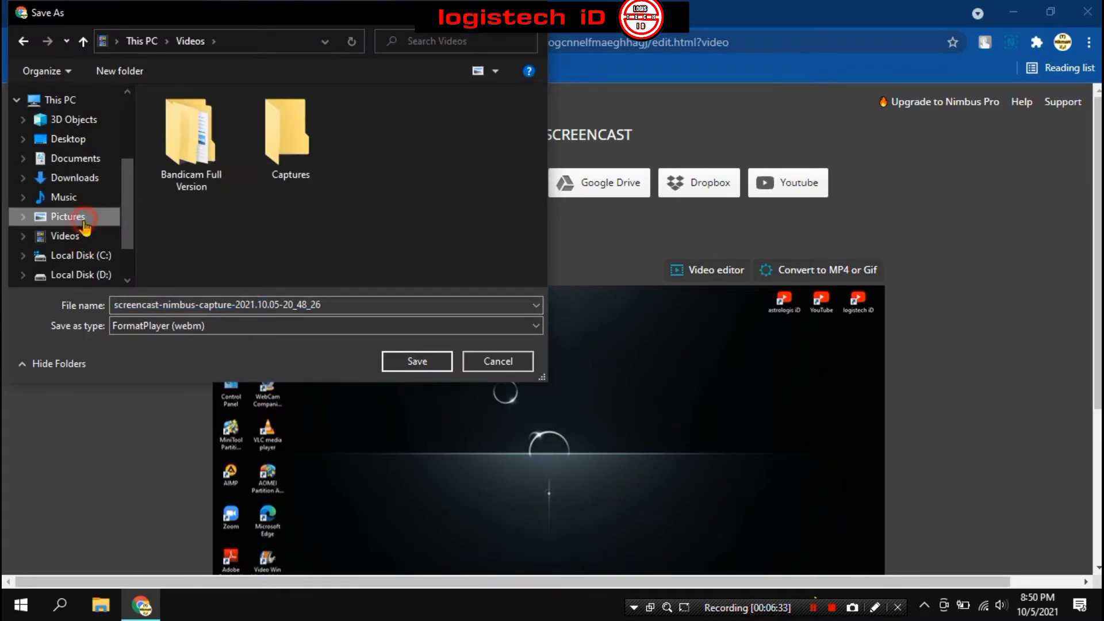
{"action": "left_click", "coordinate": [92, 218]}
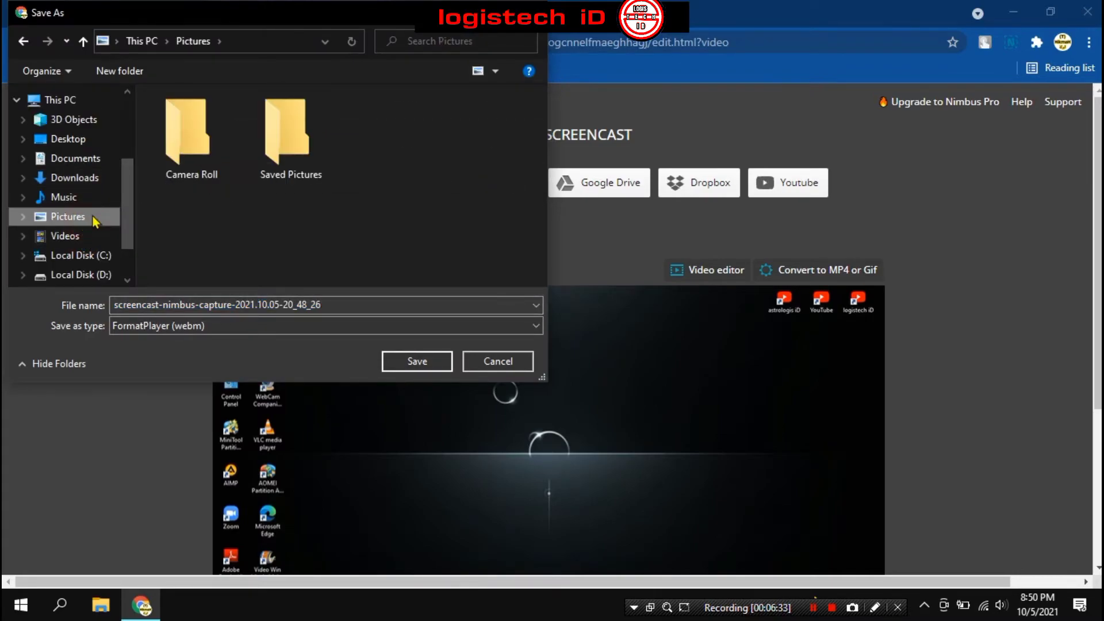
{"action": "double_click", "coordinate": [319, 305]}
{"action": "type", "text": "percobaan bakekok"}
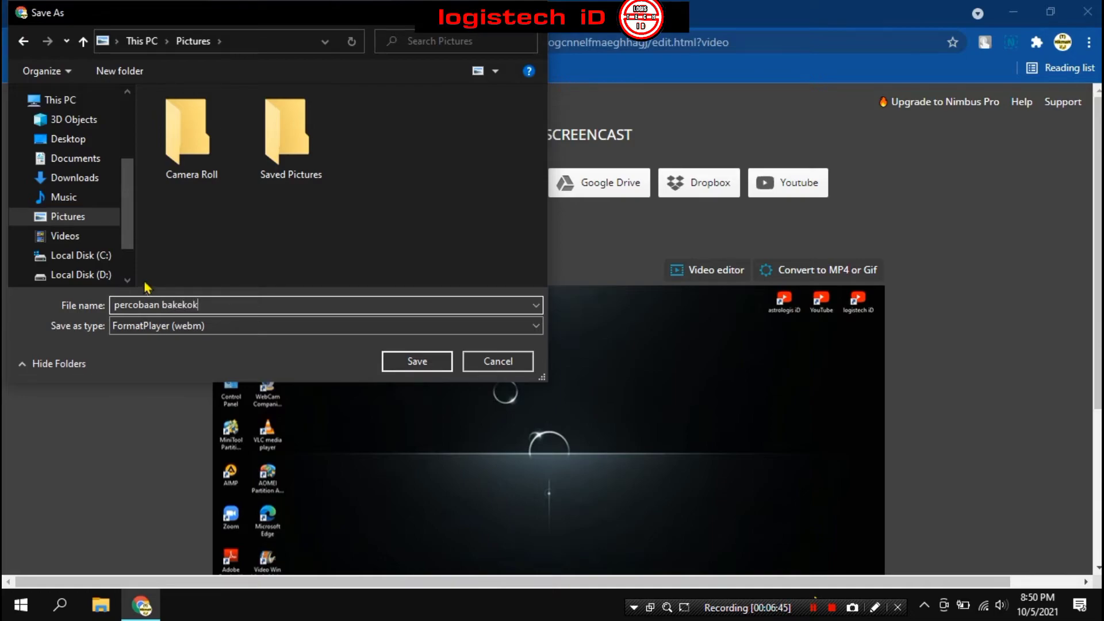
{"action": "left_click", "coordinate": [416, 363]}
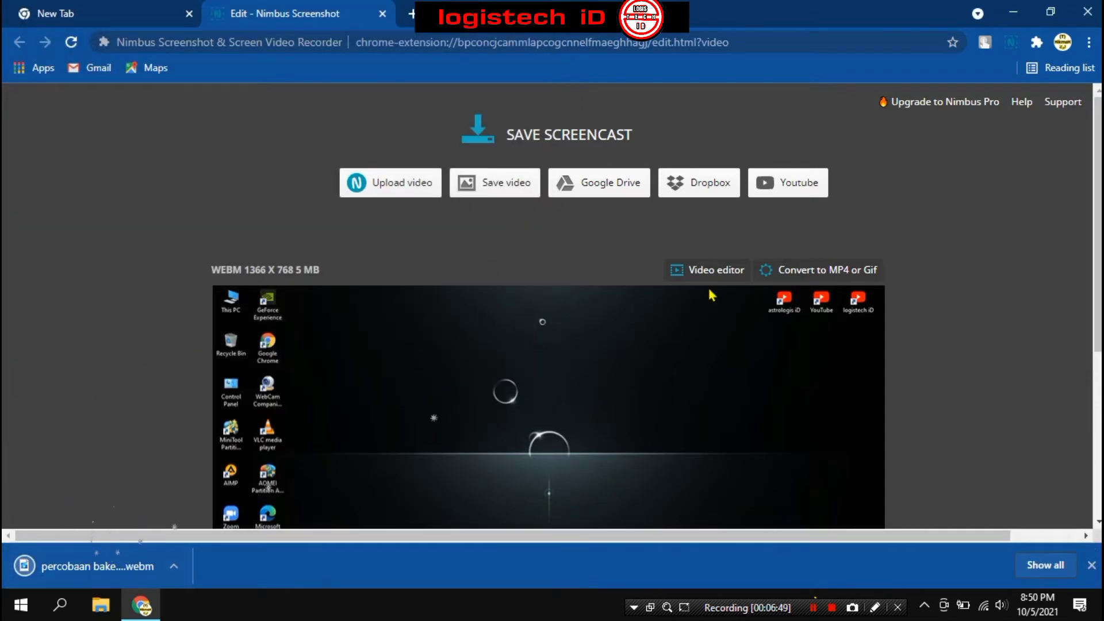
{"action": "left_click", "coordinate": [1087, 11]}
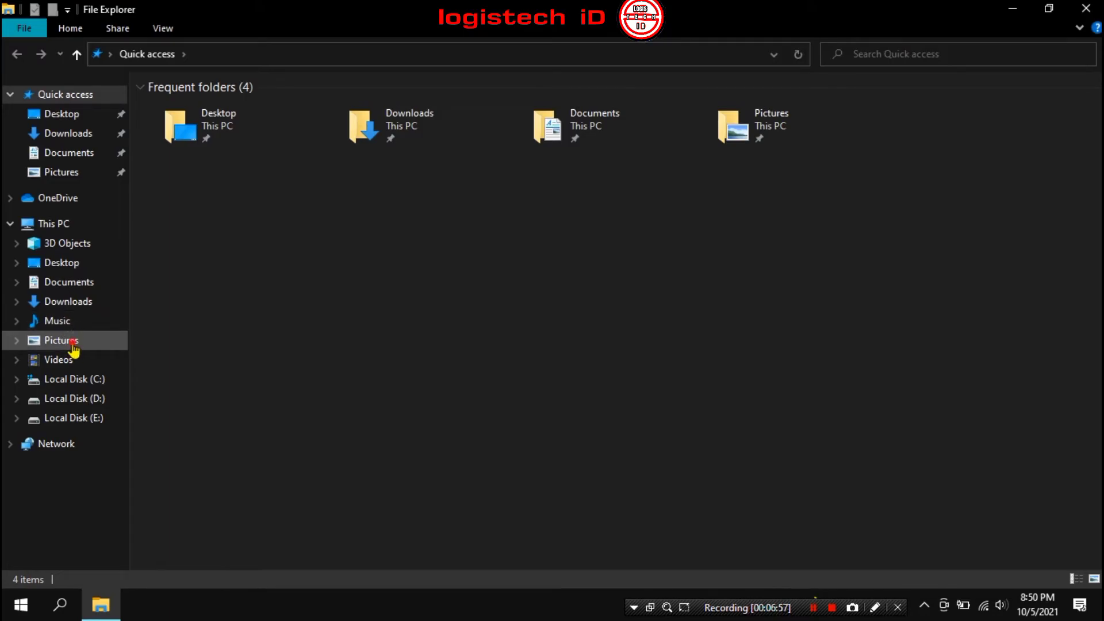
Open the "percobaan bakekok" video from the Pictures folder with VLC media player as the default for .webm files, watch it and close the player.
{"action": "left_click", "coordinate": [73, 342]}
{"action": "left_click", "coordinate": [352, 170]}
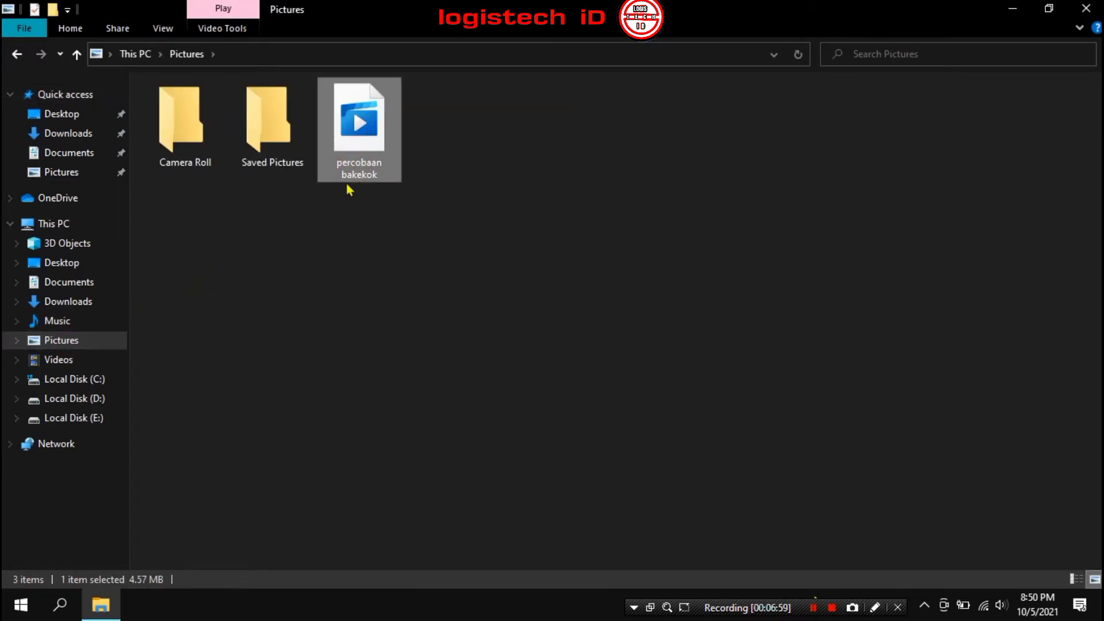
{"action": "left_click", "coordinate": [361, 150]}
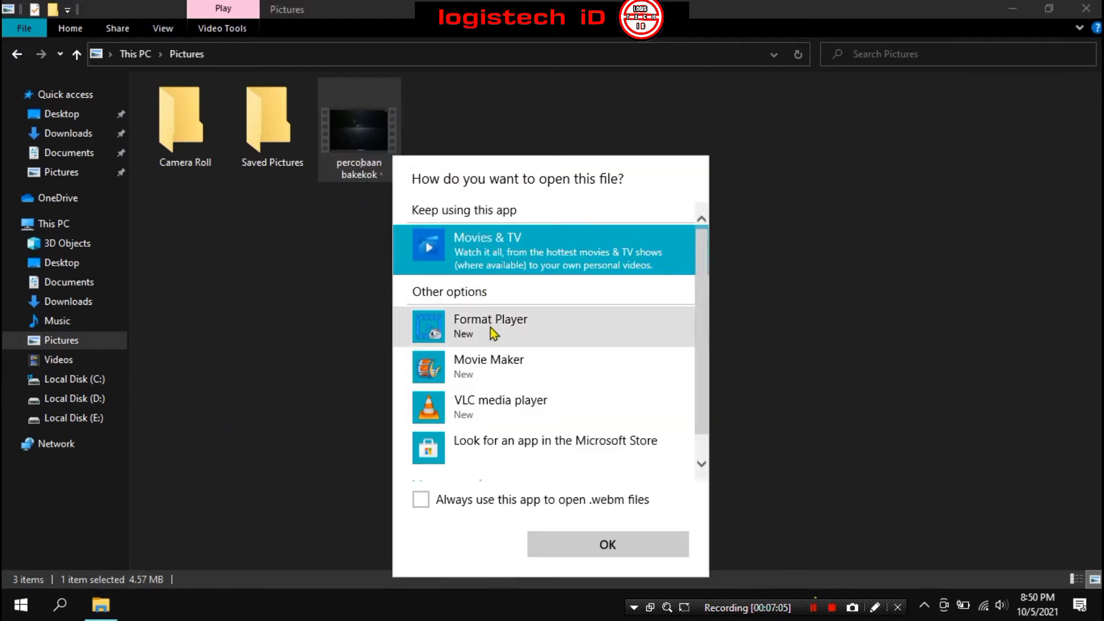
{"action": "left_click", "coordinate": [472, 391]}
{"action": "left_click", "coordinate": [453, 503]}
{"action": "left_click", "coordinate": [619, 549]}
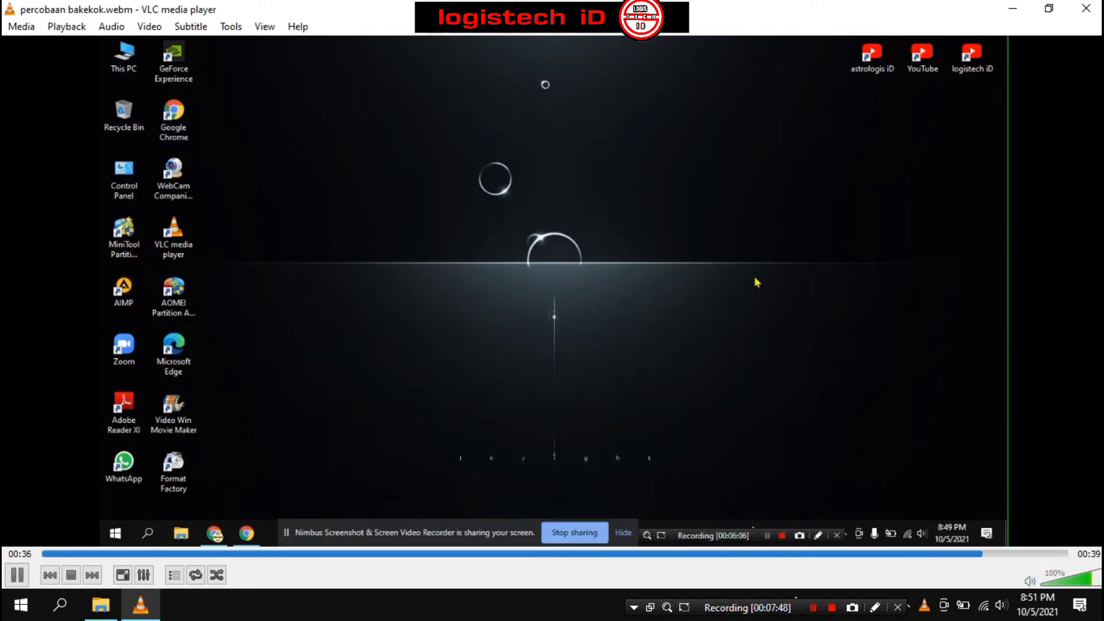
{"action": "double_click", "coordinate": [621, 353]}
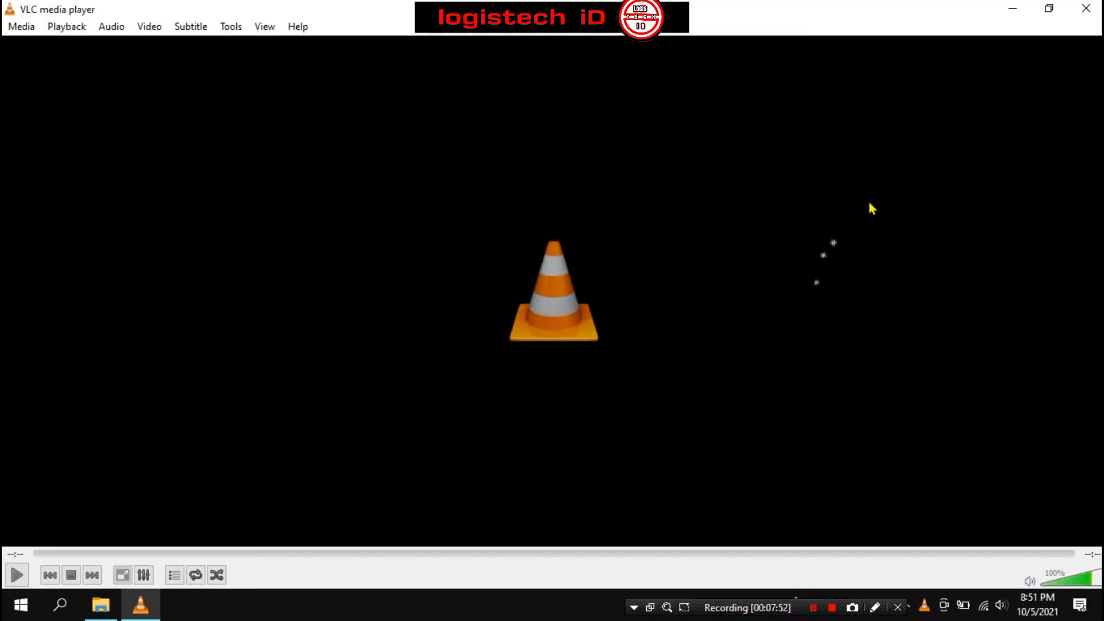
{"action": "left_click", "coordinate": [1086, 8]}
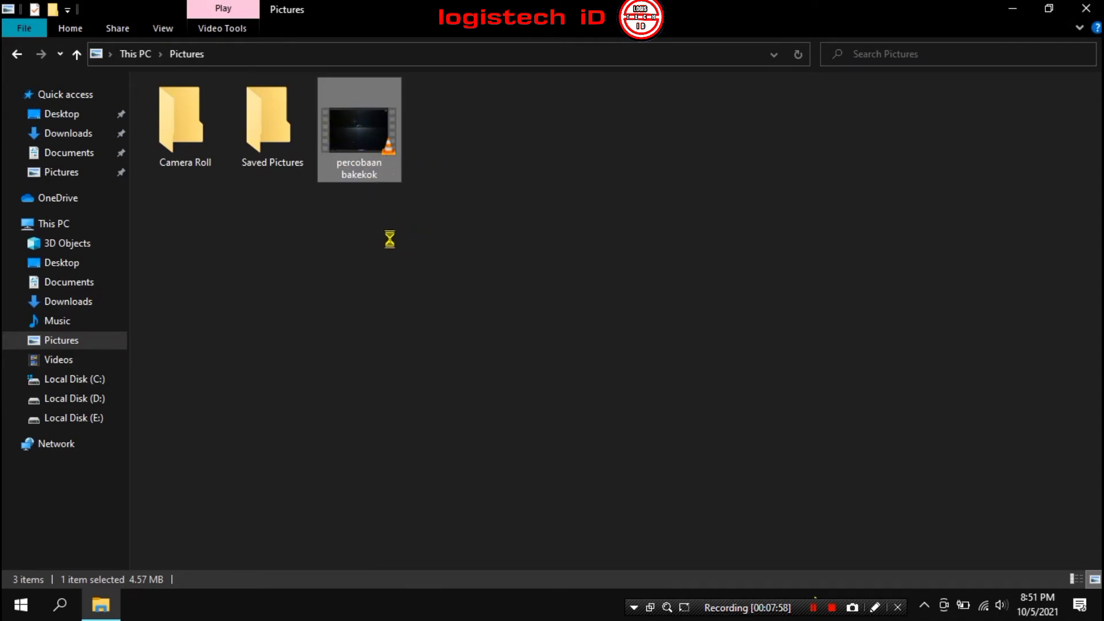
Play the "percobaan bakekok" video with Movies & TV, and close the player and the Pictures folder window.
{"action": "key", "text": "shift+F10"}
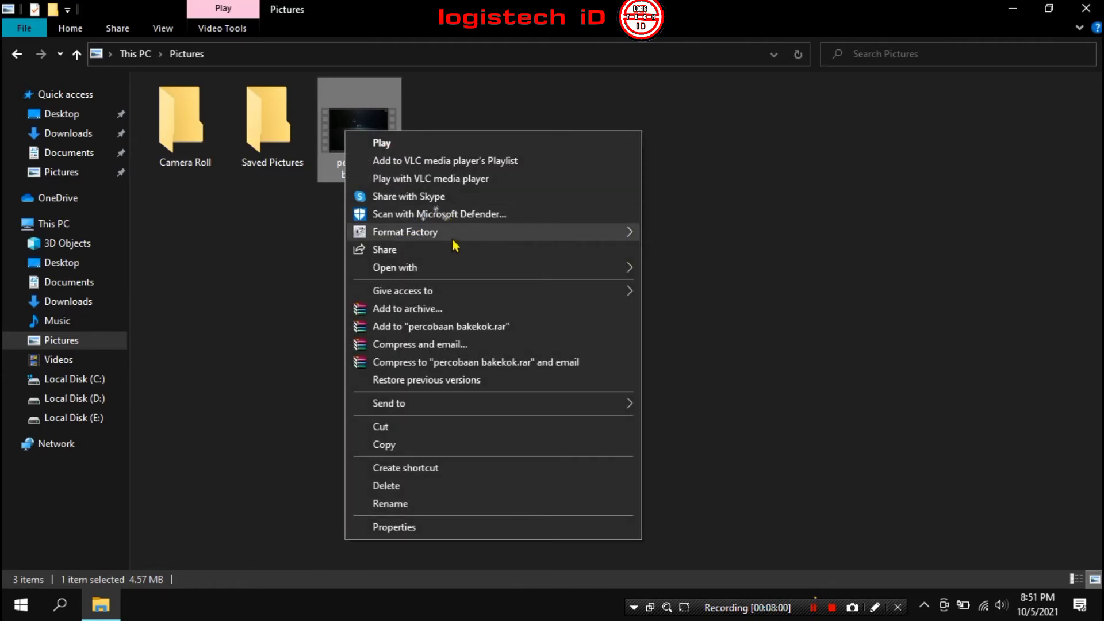
{"action": "mouse_move", "coordinate": [468, 270]}
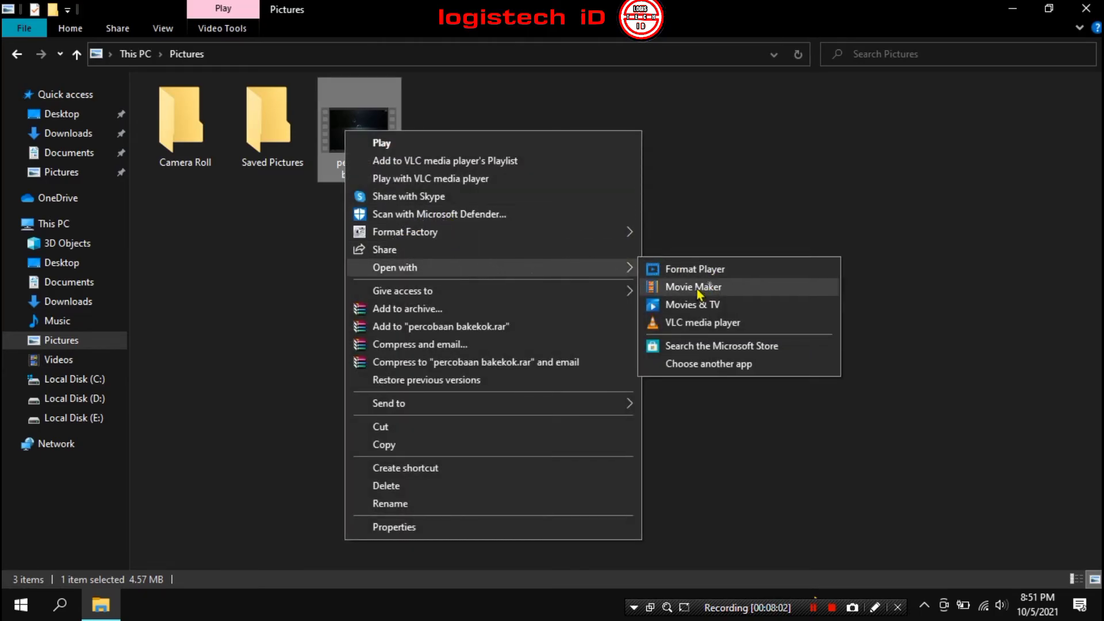
{"action": "left_click", "coordinate": [672, 306]}
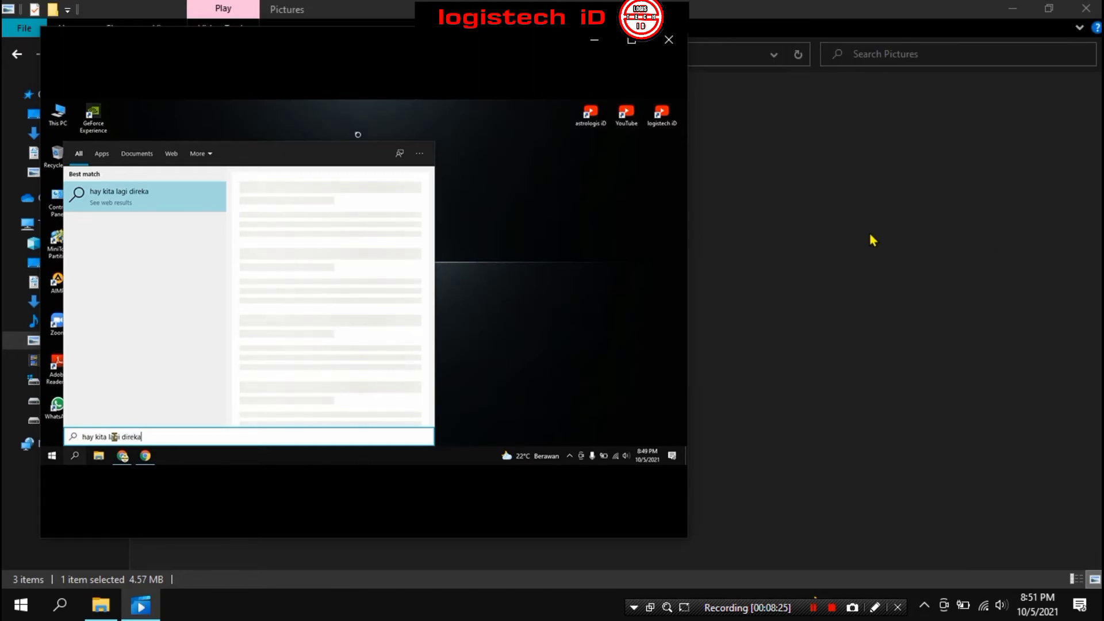
{"action": "left_click", "coordinate": [675, 43]}
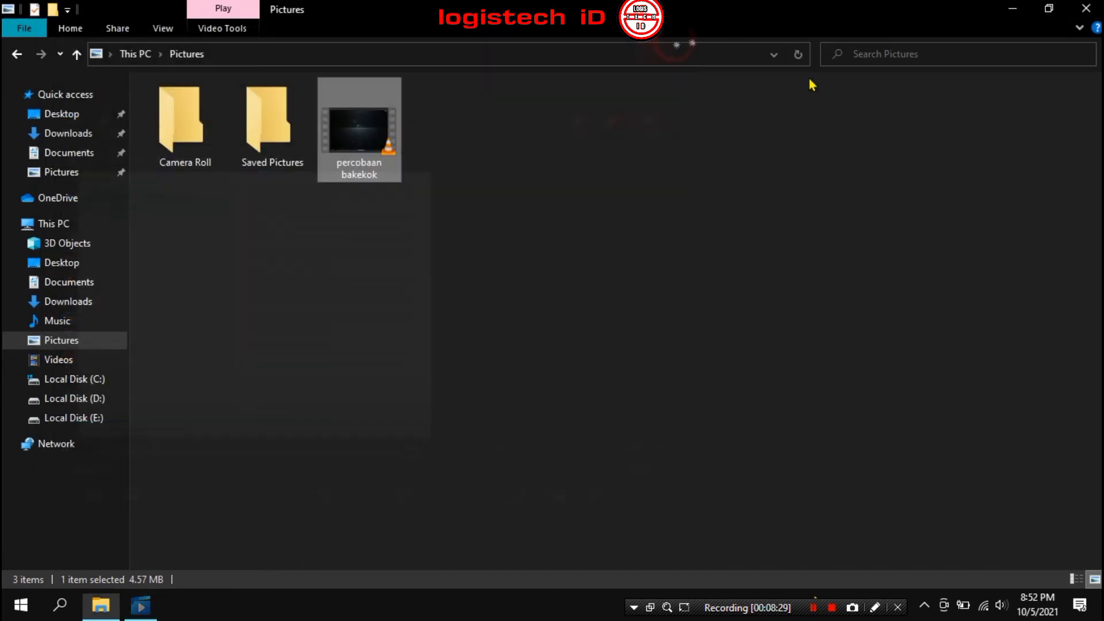
{"action": "key", "text": "alt+F4"}
{"action": "left_click", "coordinate": [699, 215]}
{"action": "right_click", "coordinate": [699, 215]}
{"action": "left_click", "coordinate": [726, 253]}
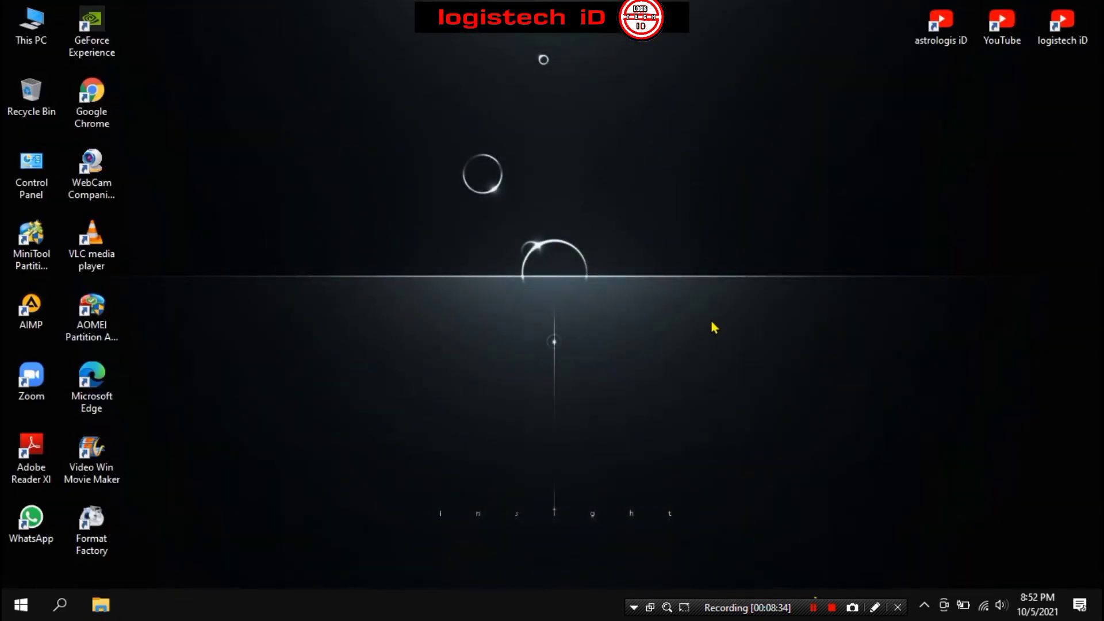